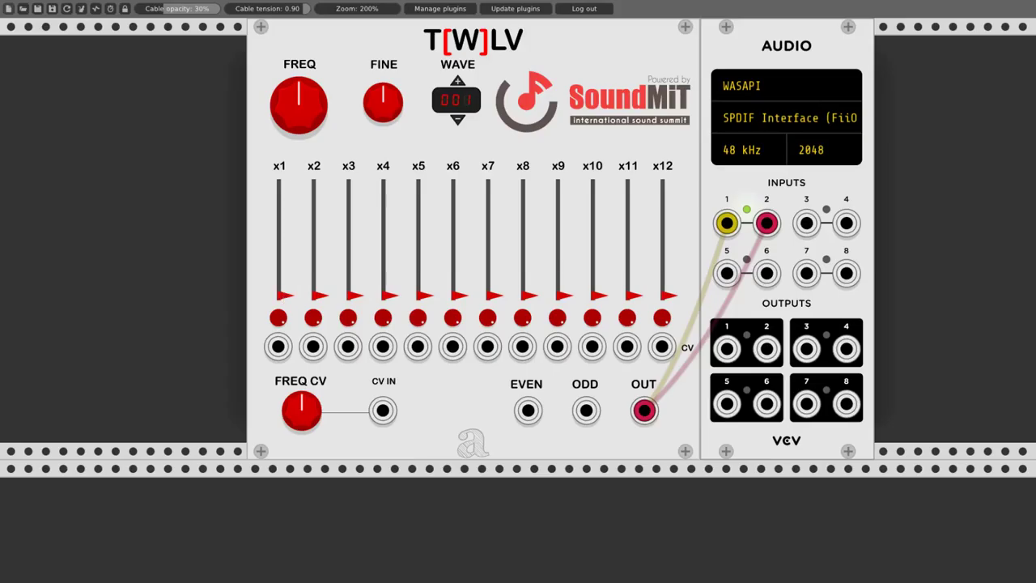
Raise x1 to full, audition the x2, x3, x5 and x7 harmonics, then pull them back to zero.
left_click_drag(283, 296, 283, 185)
left_click_drag(320, 299, 320, 245)
mouse_move(353, 297)
left_mouse_down()
mouse_move(354, 280)
mouse_move(388, 289)
mouse_move(389, 306)
mouse_move(364, 298)
left_mouse_up()
left_click_drag(322, 249, 322, 296)
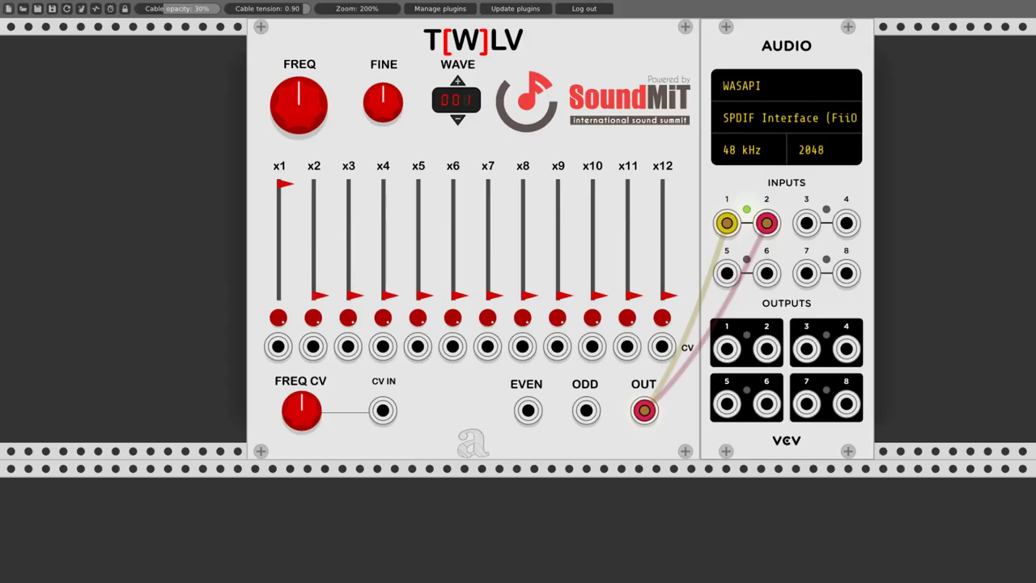
left_click_drag(421, 298, 421, 252)
left_click_drag(489, 297, 526, 296)
left_click_drag(421, 252, 421, 297)
double_click(283, 188)
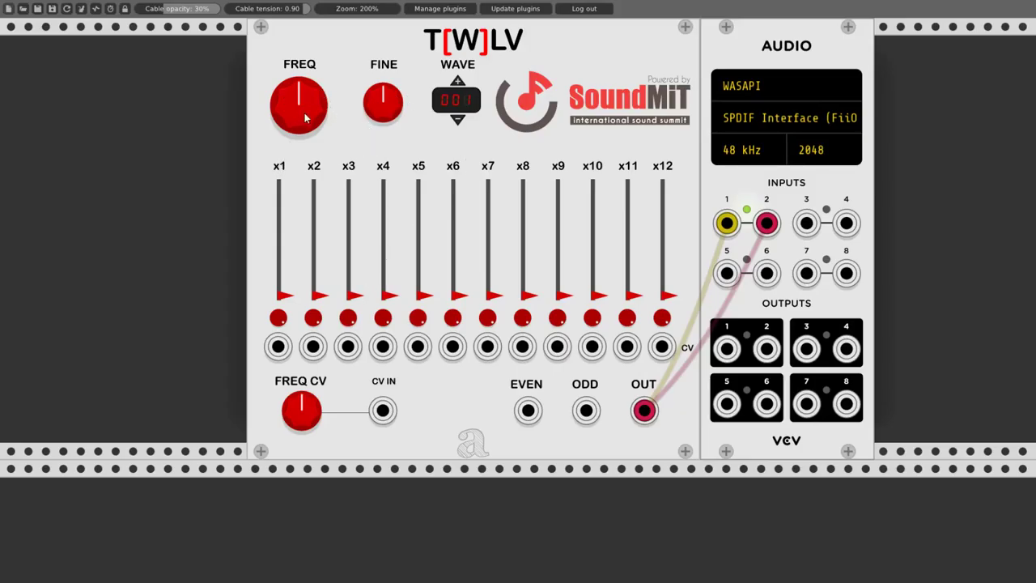
left_click_drag(288, 297, 288, 191)
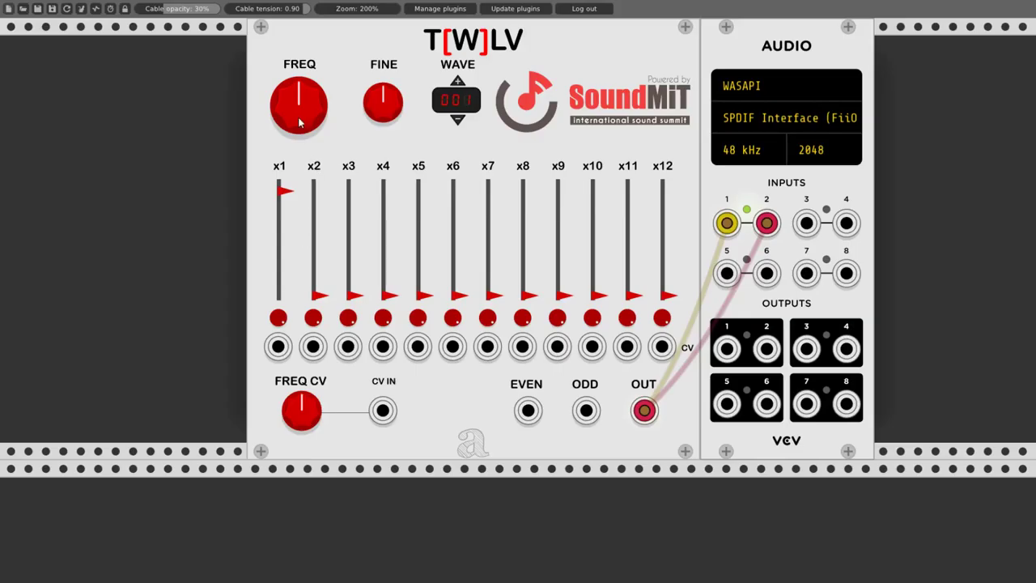
mouse_move(306, 95)
left_mouse_down()
mouse_move(306, 138)
mouse_move(307, 73)
mouse_move(306, 87)
left_mouse_up()
Spread T[W]LV and Audio apart and add a Scope module found by searching 'scope'.
left_click_drag(608, 40, 428, 39)
left_click_drag(812, 46, 1005, 63)
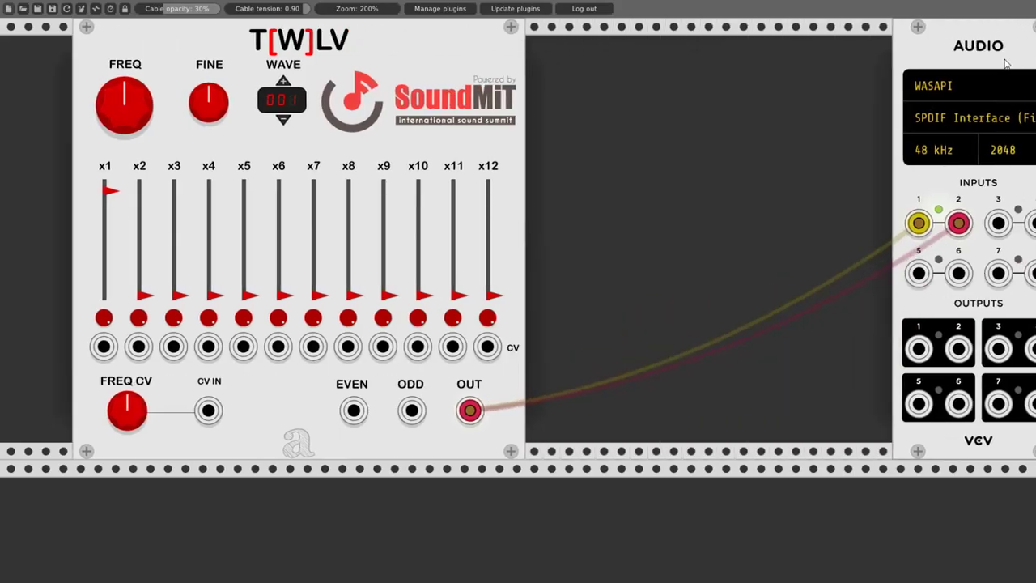
right_click(711, 108)
type("scope")
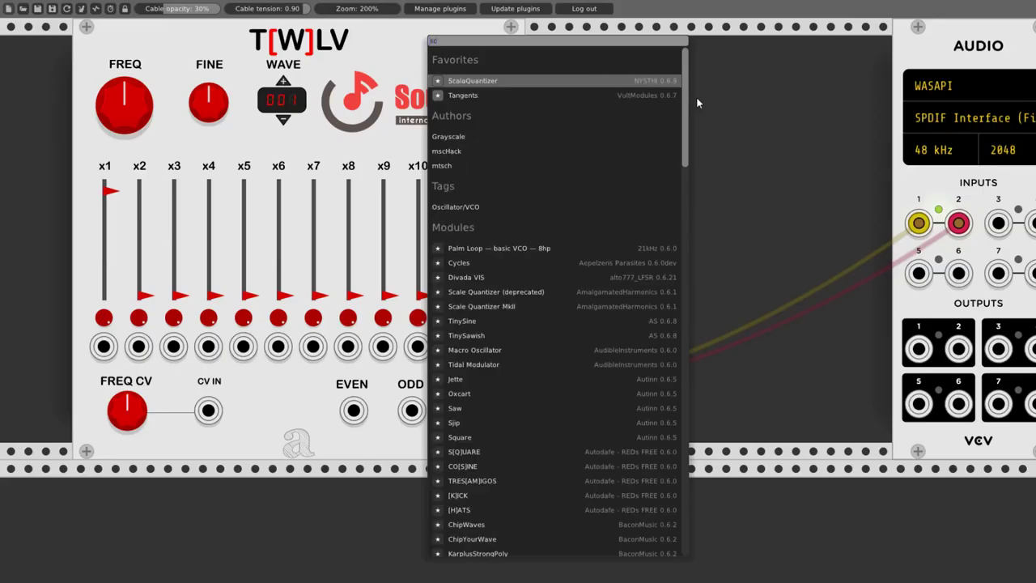
left_click(560, 161)
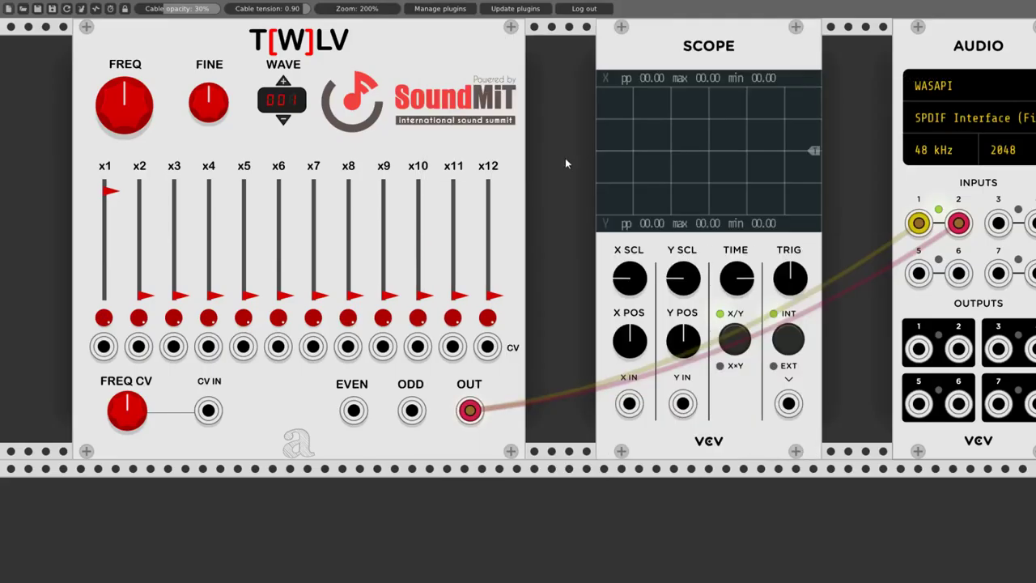
Butt T[W]LV and Audio against the Scope and cable T[W]LV OUT into Scope X IN.
left_click_drag(496, 48, 624, 50)
left_click_drag(925, 44, 824, 45)
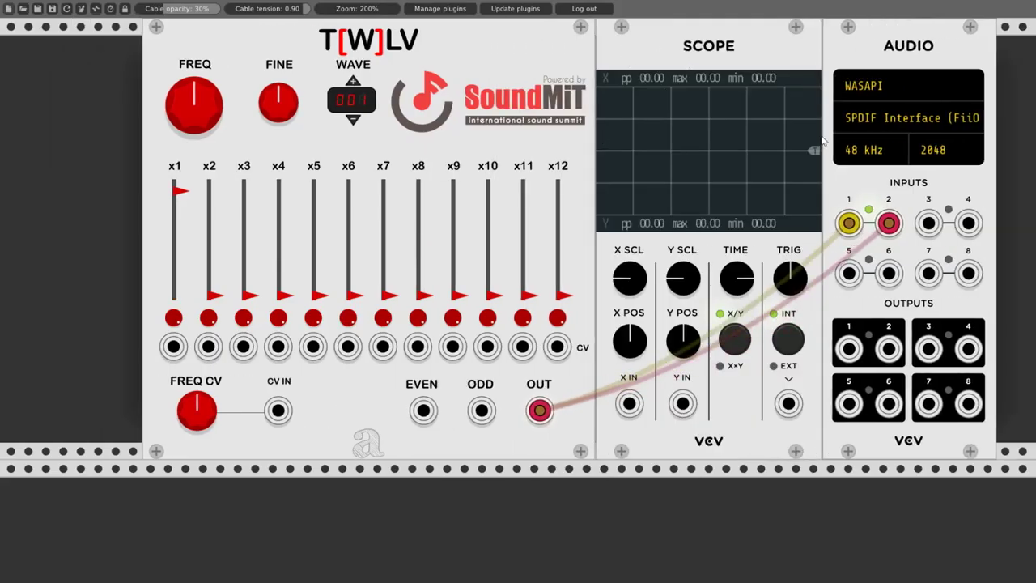
left_click_drag(630, 404, 541, 411)
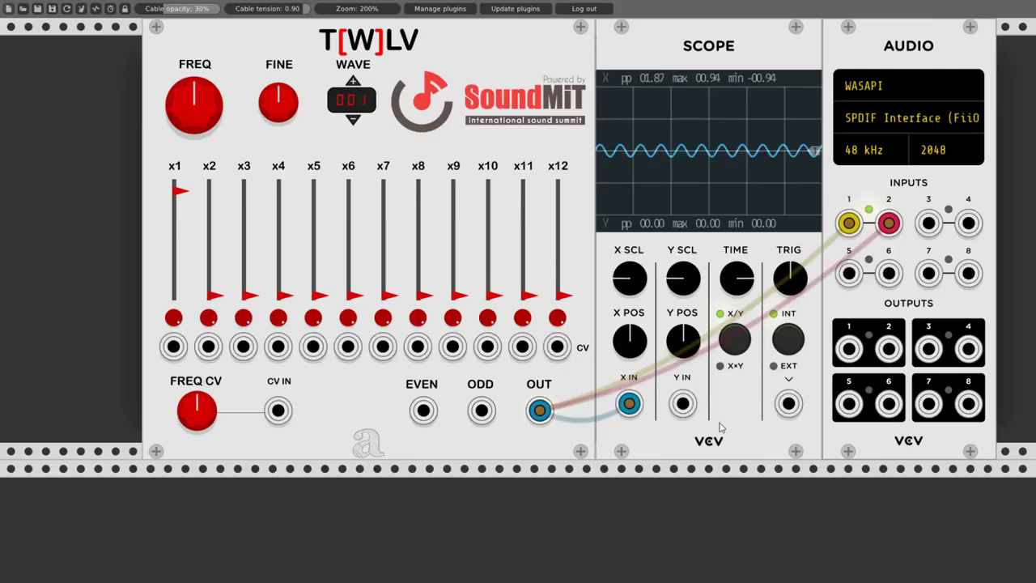
Enlarge the Scope's TIME and X SCL, then blend x1 with partway x3 and x4, x2 reset.
left_click_drag(737, 279, 737, 242)
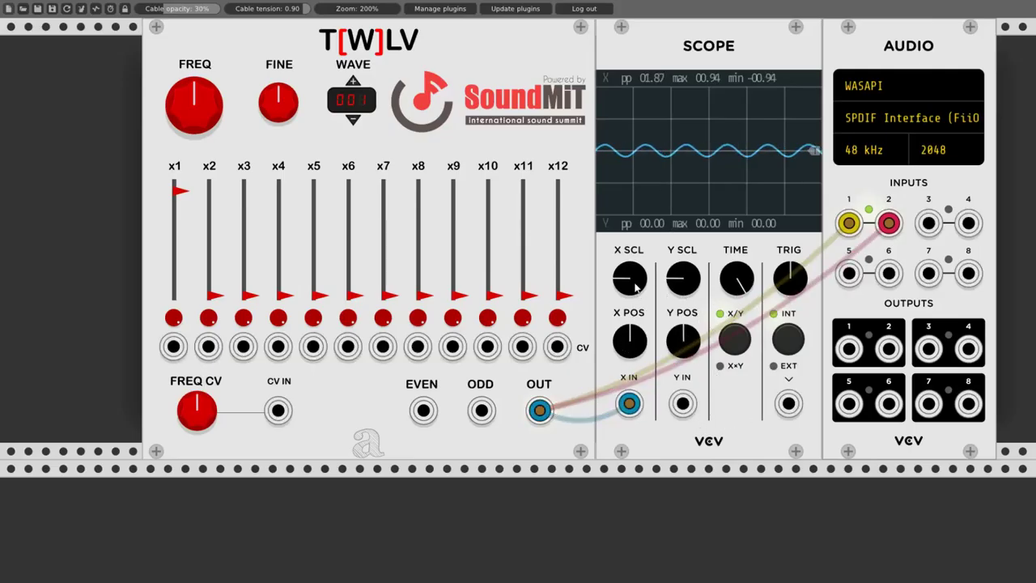
mouse_move(630, 279)
left_mouse_down()
mouse_move(630, 259)
mouse_move(630, 269)
left_mouse_up()
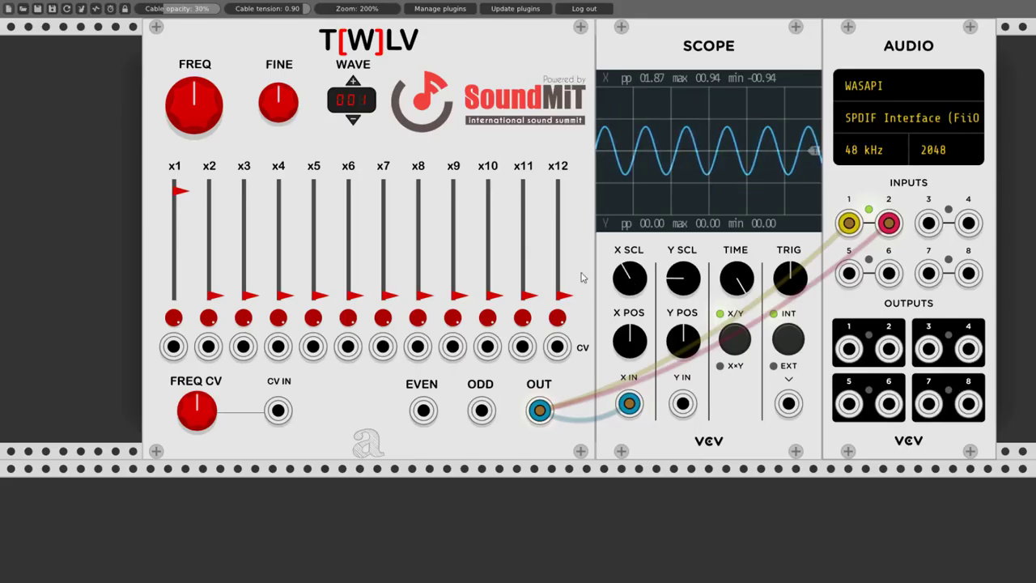
left_click_drag(209, 296, 209, 195)
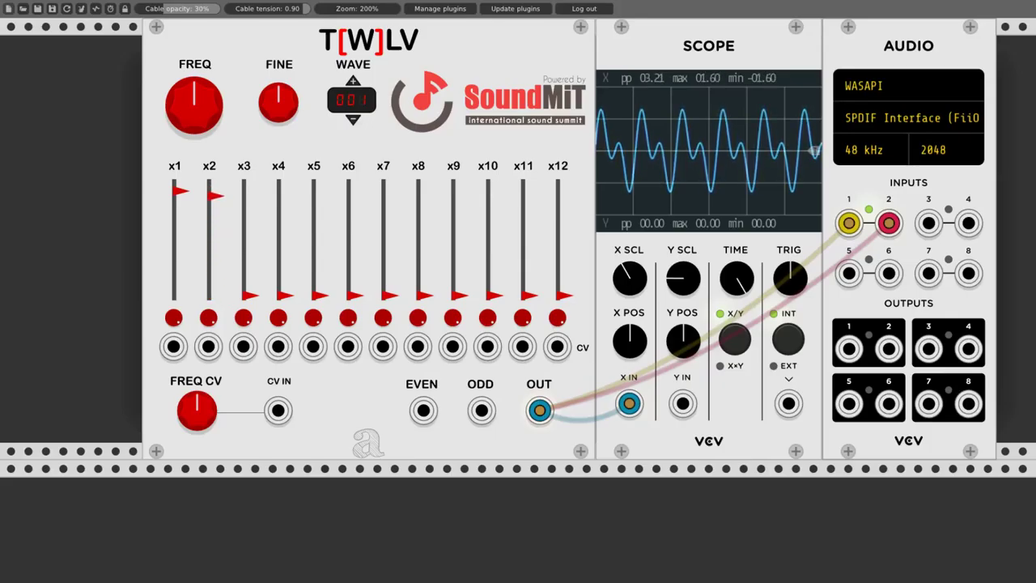
left_click_drag(249, 295, 249, 214)
left_click_drag(284, 303, 285, 236)
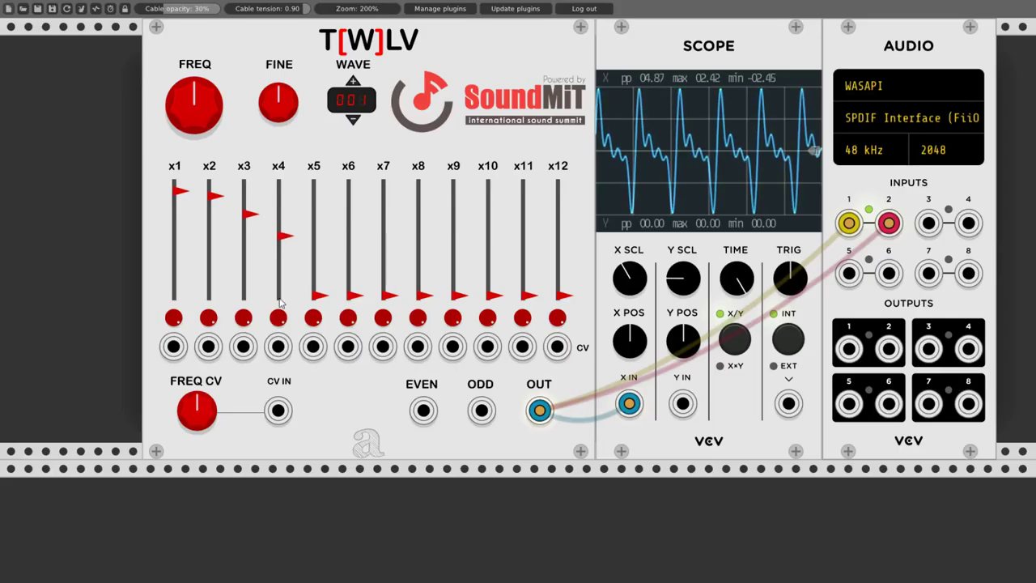
mouse_move(178, 195)
left_mouse_down()
mouse_move(178, 295)
mouse_move(178, 195)
left_mouse_up()
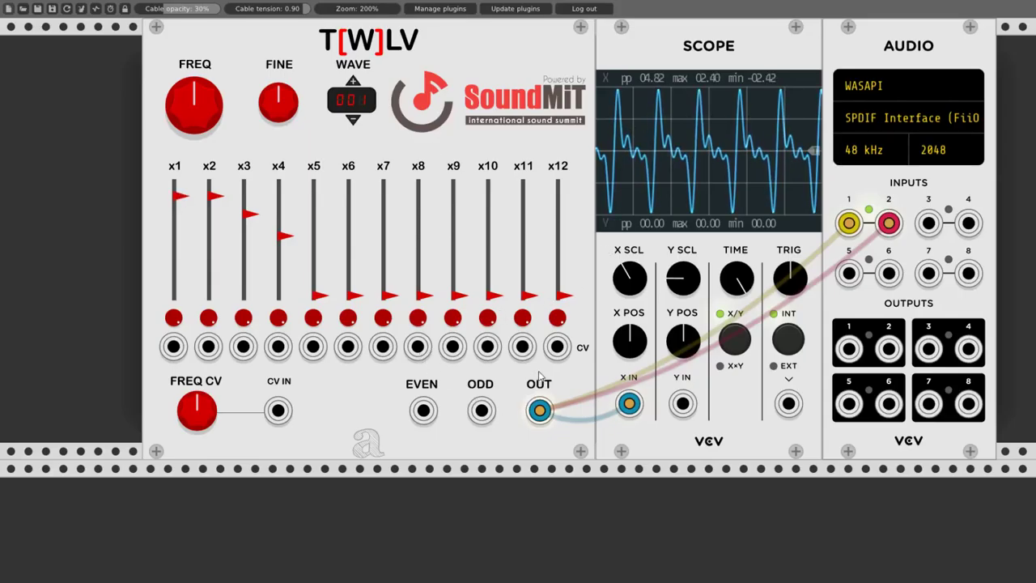
double_click(217, 198)
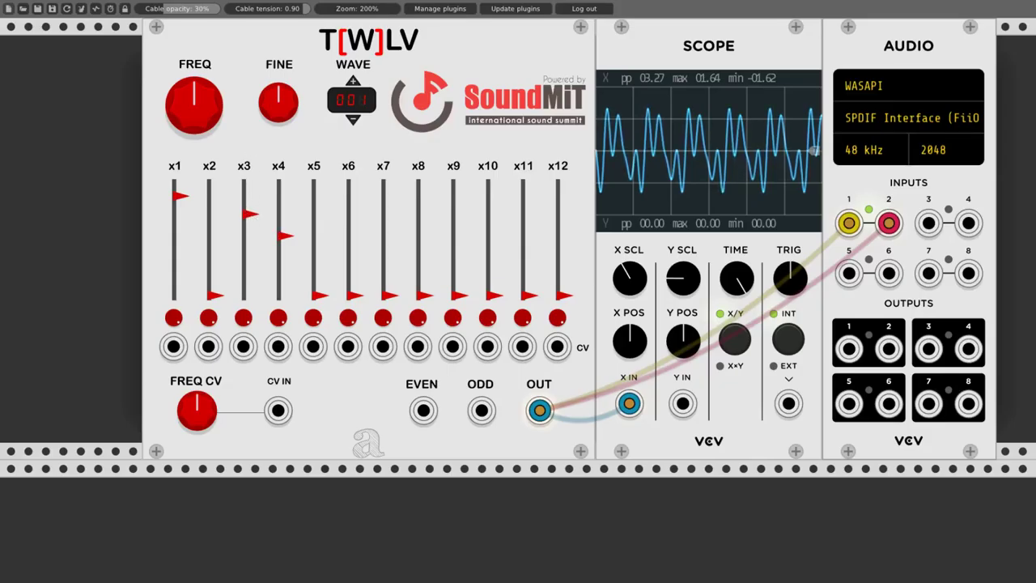
Reset x3, audition and remove x7, x10 and x12, lower FREQ, and zero x4 for a pure sine.
double_click(250, 219)
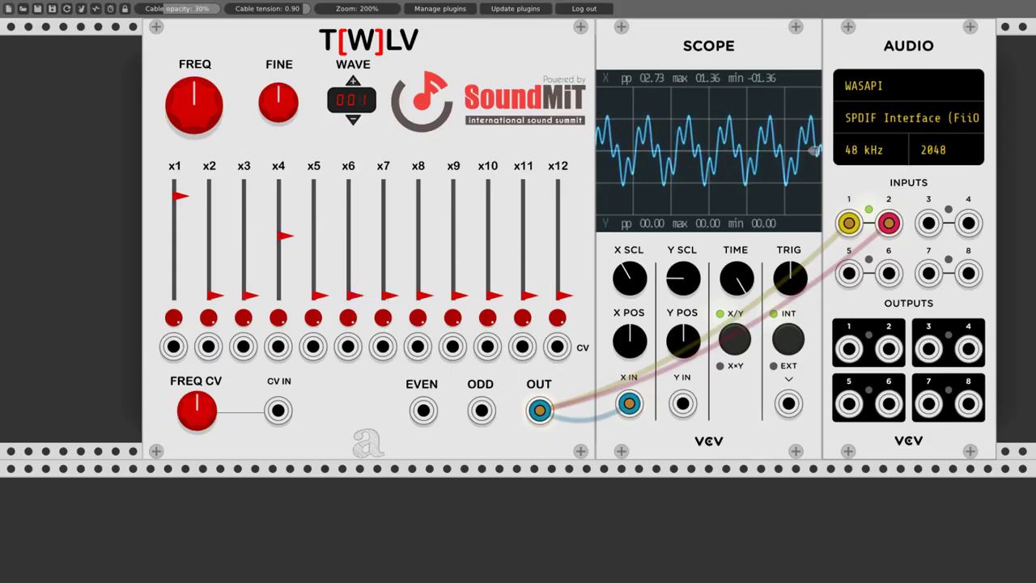
left_click_drag(391, 297, 391, 227)
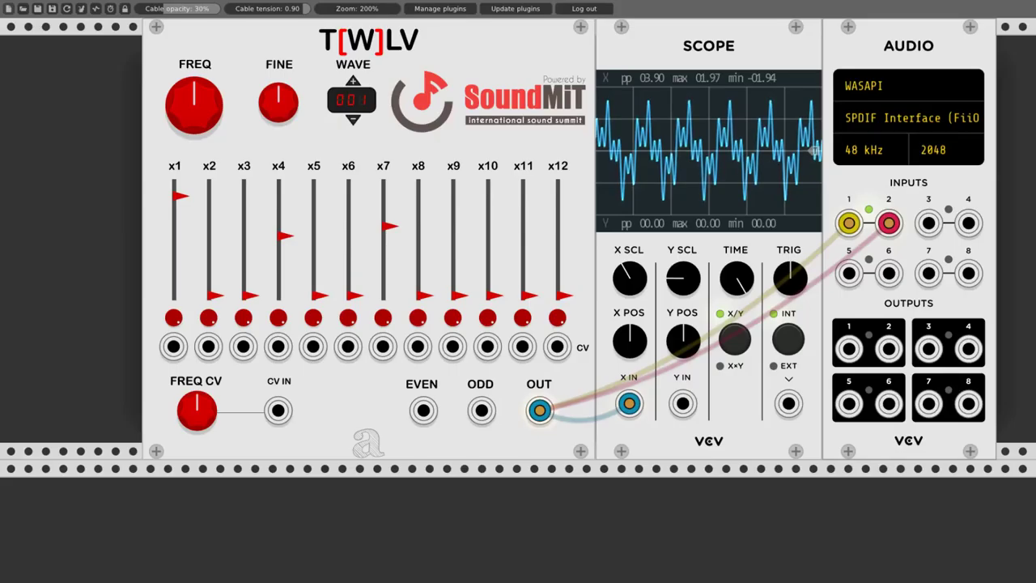
left_click_drag(495, 297, 494, 267)
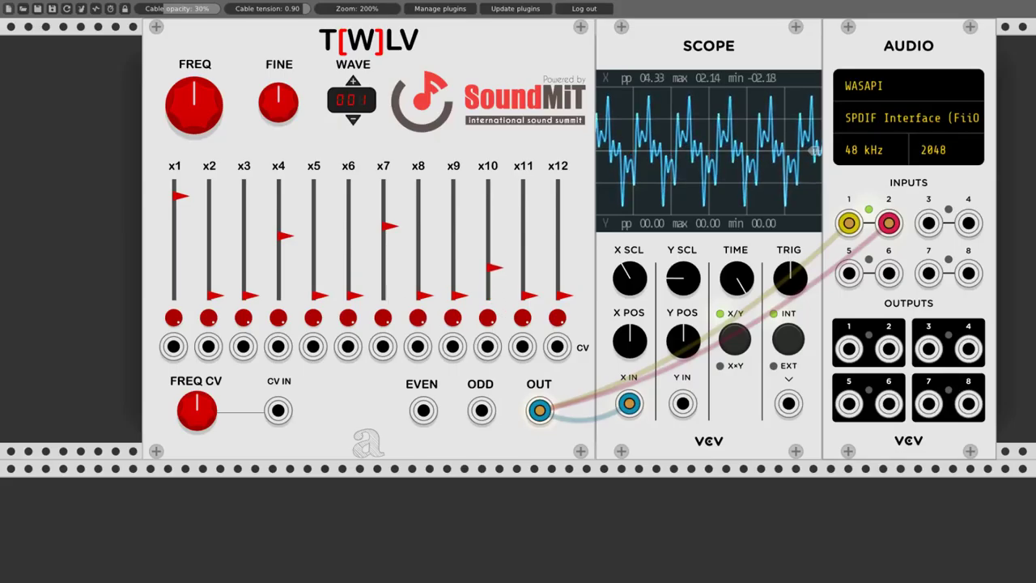
mouse_move(564, 297)
left_mouse_down()
mouse_move(564, 246)
mouse_move(564, 297)
left_mouse_up()
left_click_drag(494, 268, 494, 296)
left_click_drag(389, 227, 389, 296)
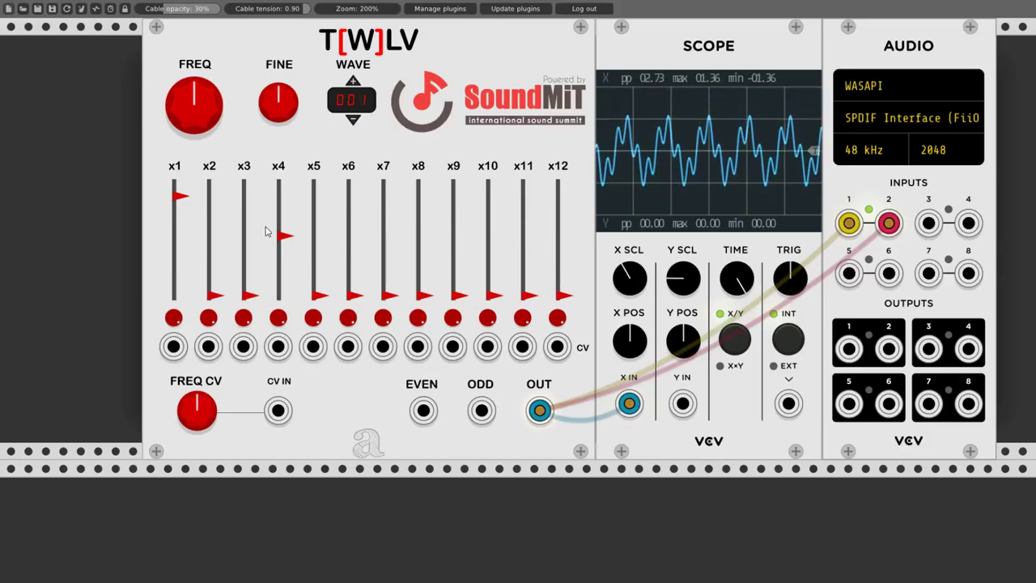
left_click_drag(226, 127, 226, 158)
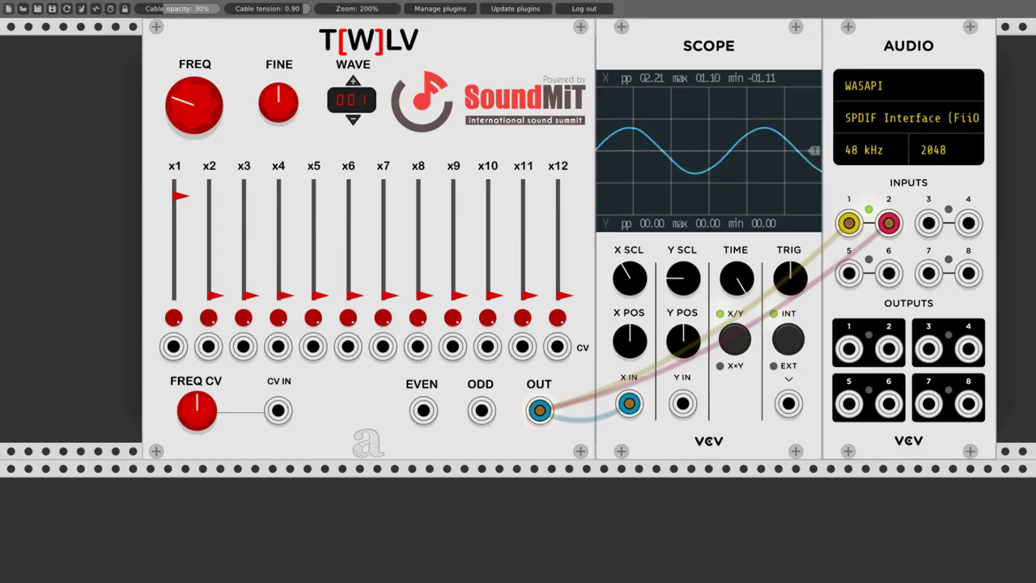
left_click_drag(283, 234, 282, 295)
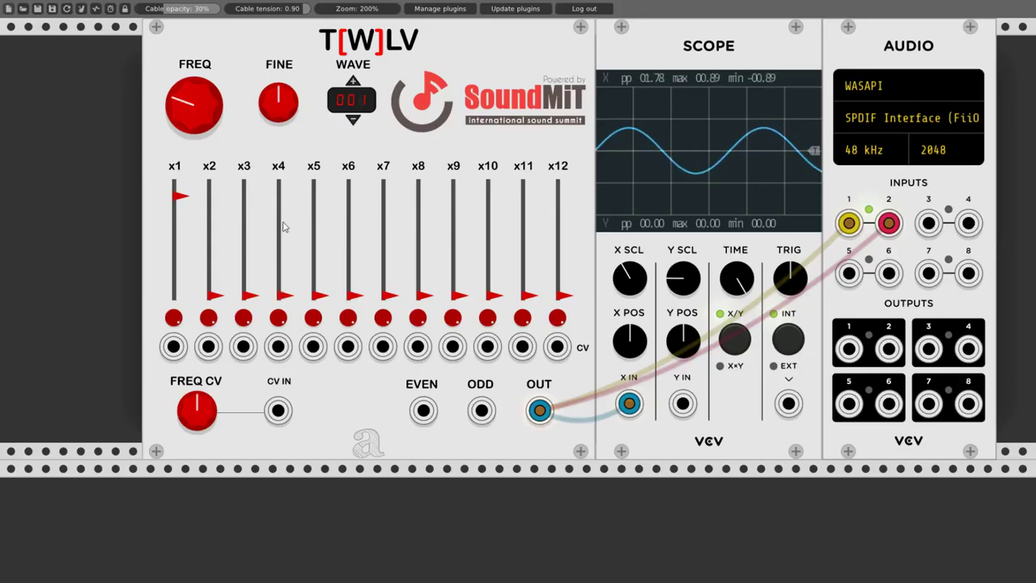
Step T[W]LV's WAVE through 002, 003 and 005, with x1 lowered to about half.
left_click(353, 82)
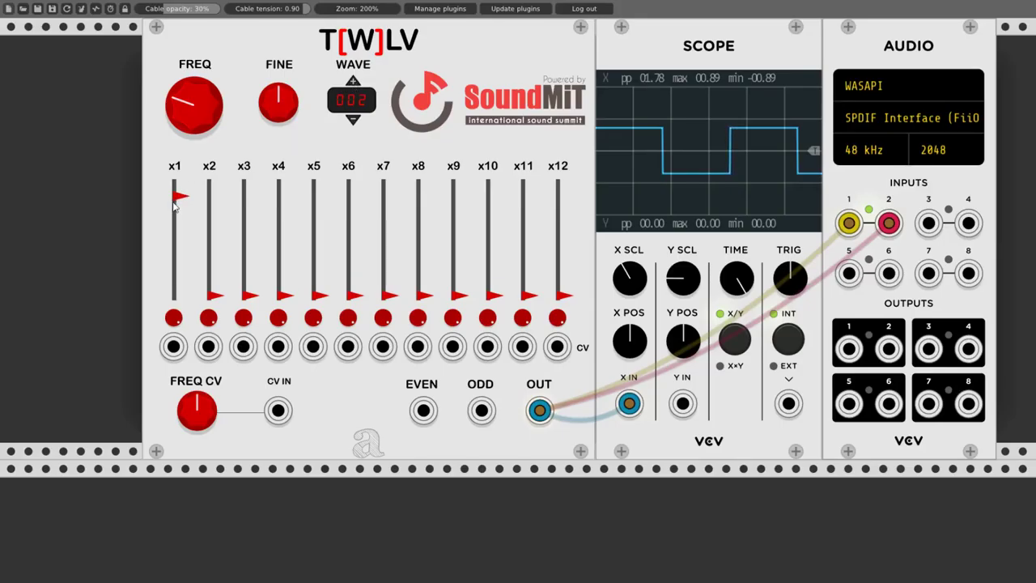
left_click_drag(180, 195, 180, 252)
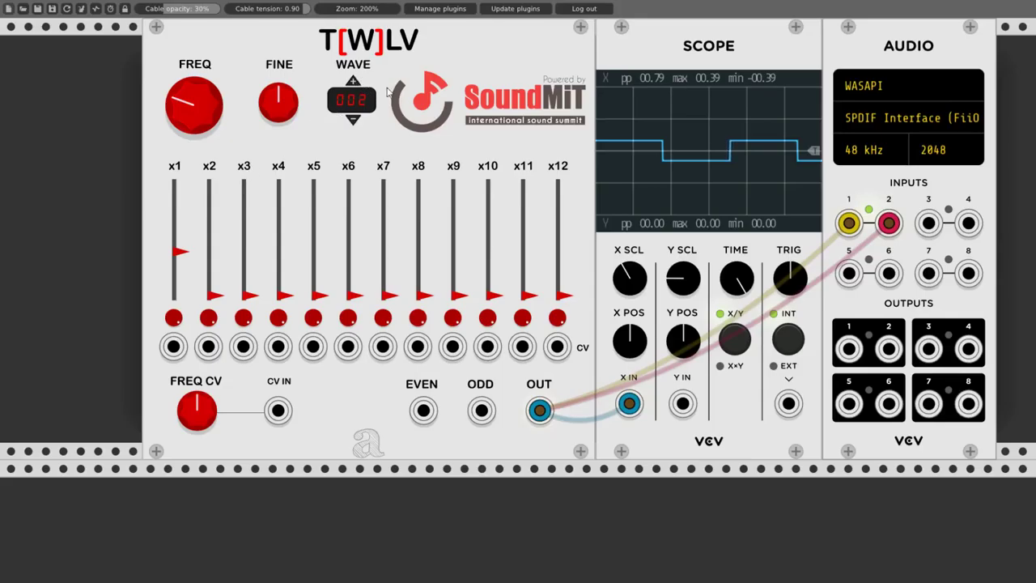
left_click(353, 82)
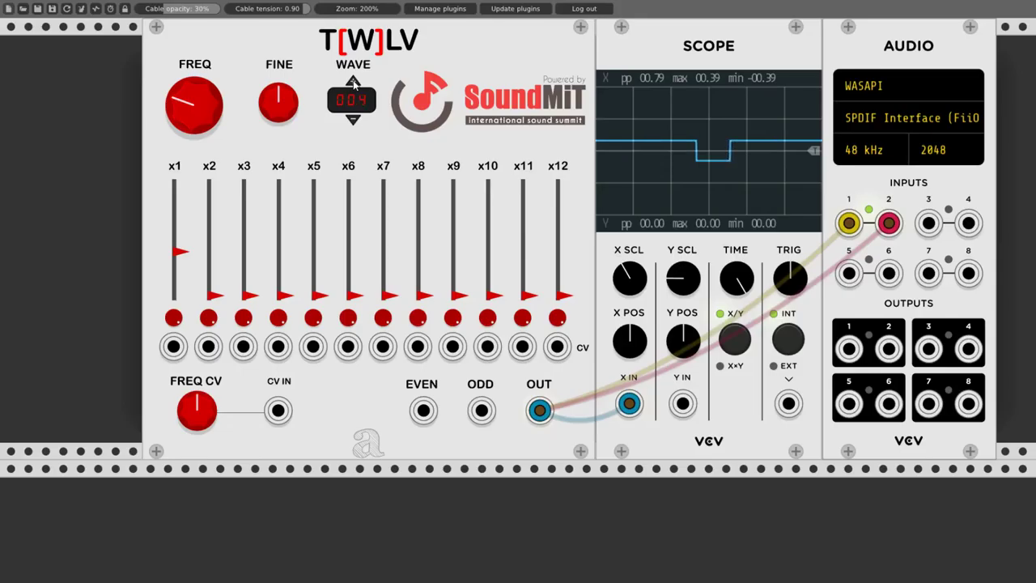
left_click(353, 84)
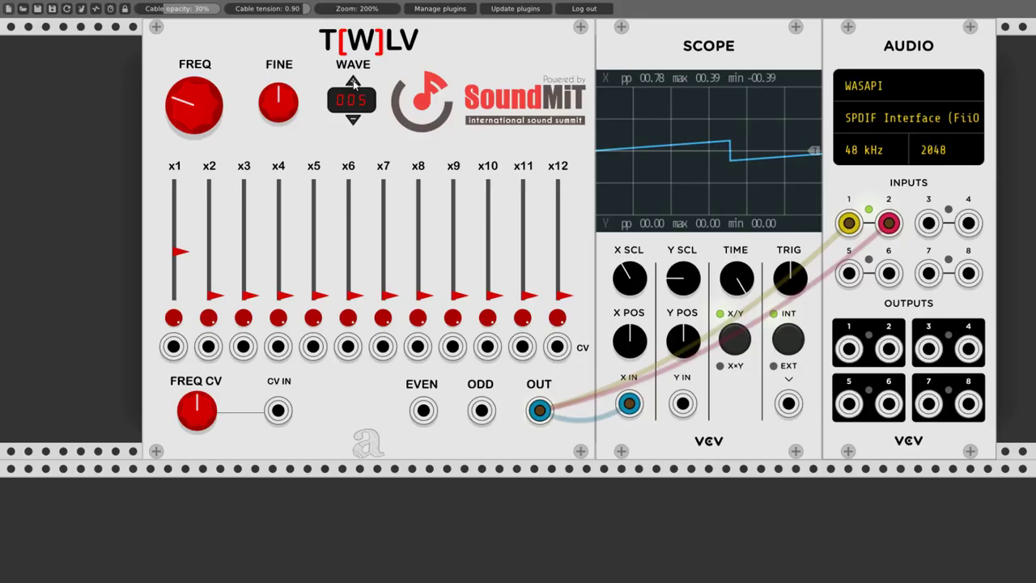
Step WAVE on through 006 and 007 to 008, widen the Scope window, and raise x5 partway.
left_click(353, 82)
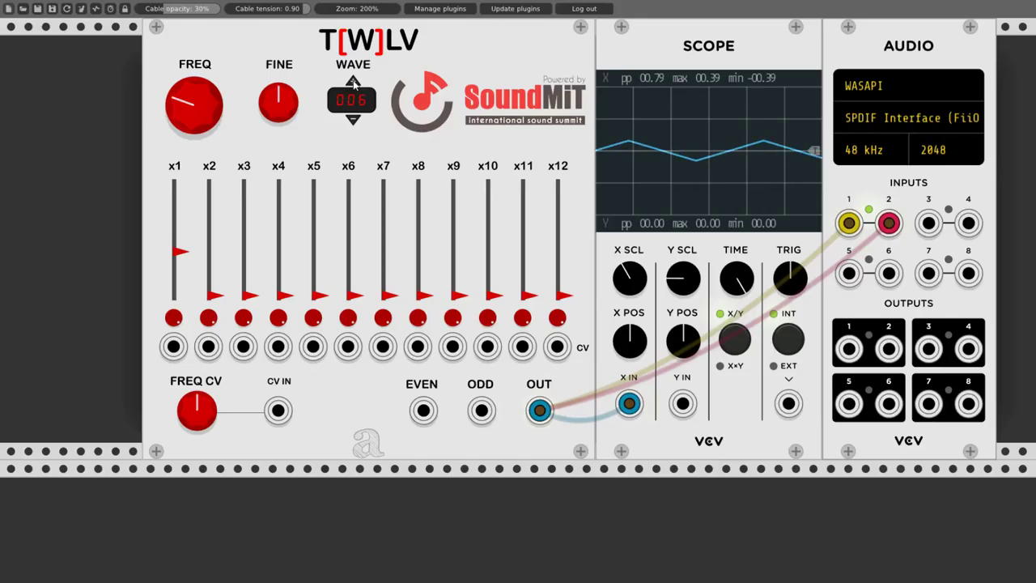
left_click(353, 81)
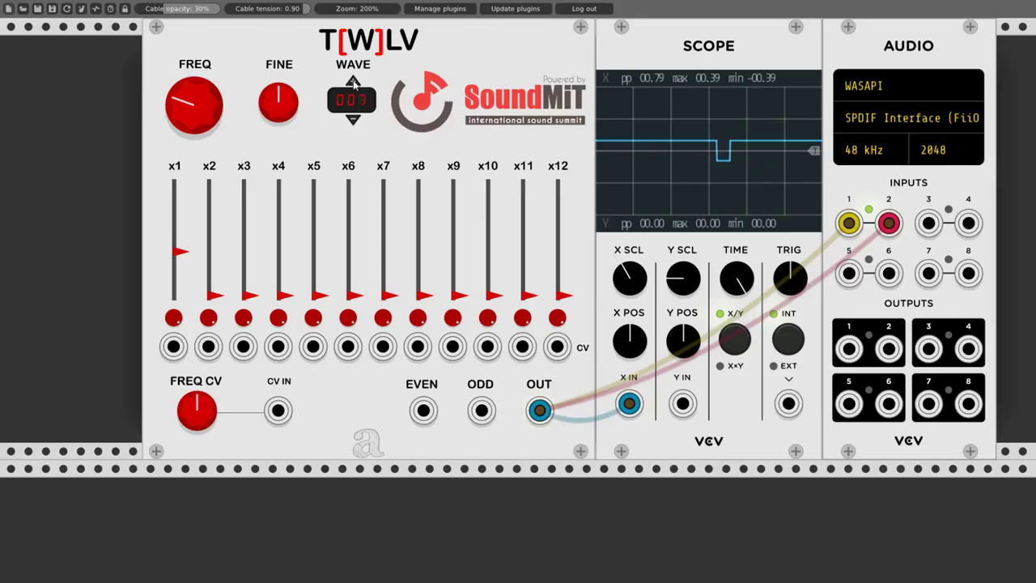
left_click_drag(721, 280, 700, 283)
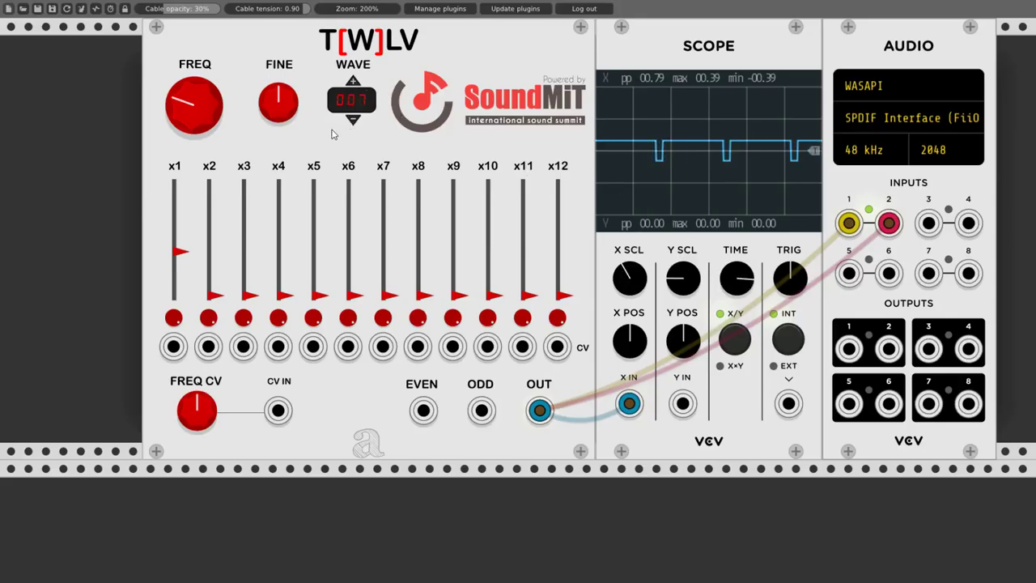
left_click(353, 83)
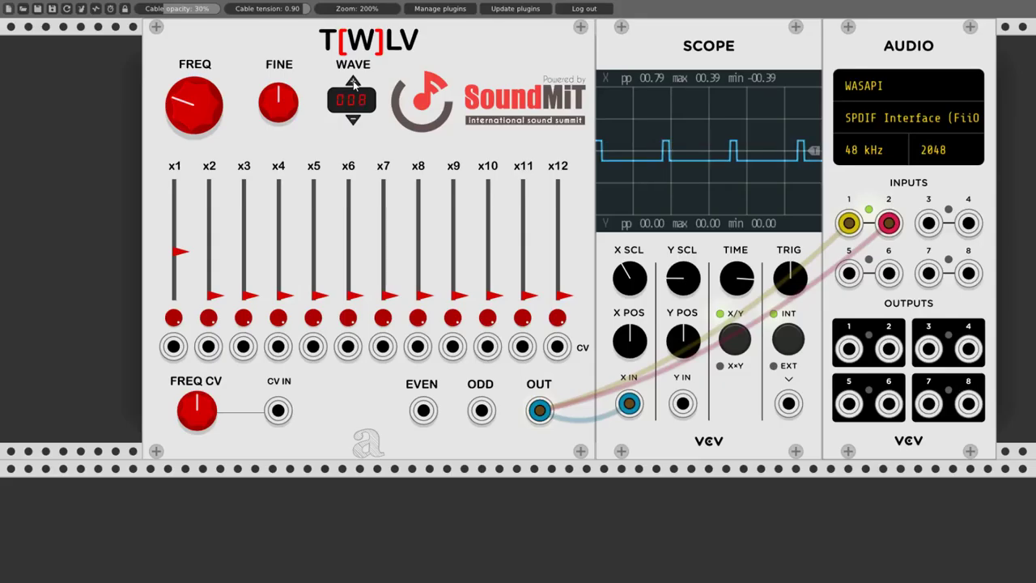
left_click_drag(322, 296, 322, 273)
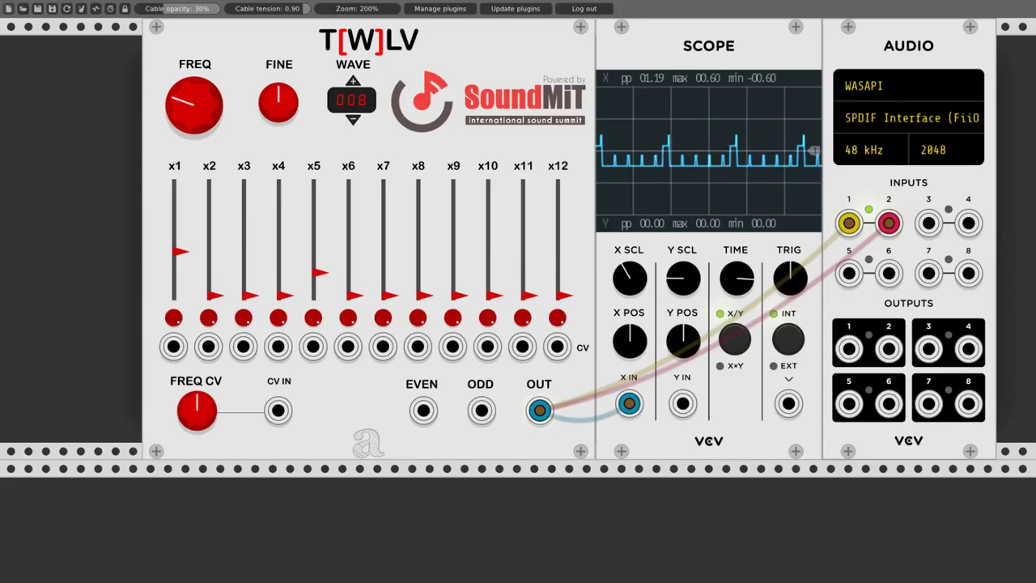
Raise x3 and x8 partway and step the WAVE down from 008 to 005.
left_click_drag(245, 296, 244, 276)
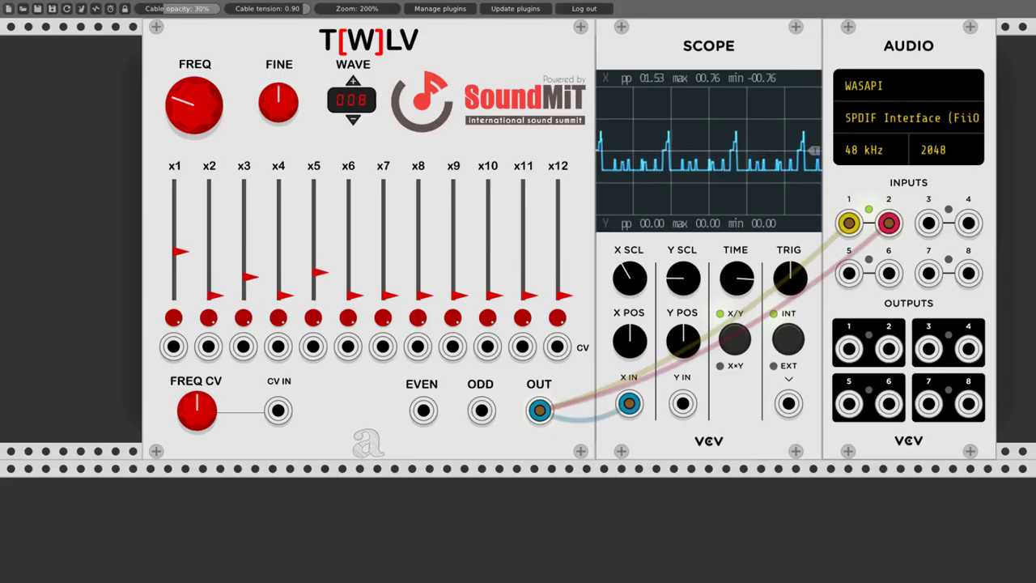
left_click_drag(418, 297, 418, 269)
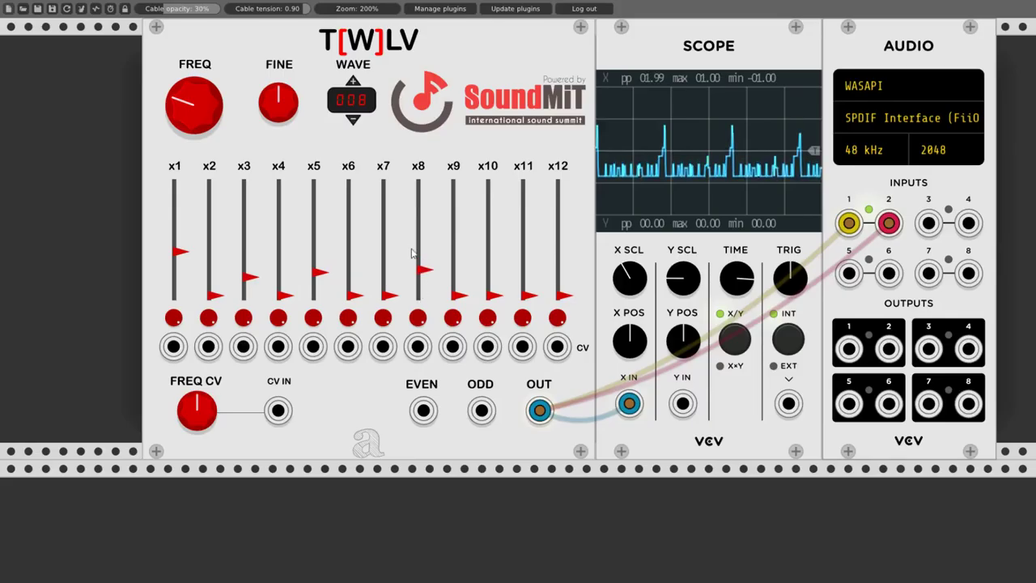
left_click(353, 120)
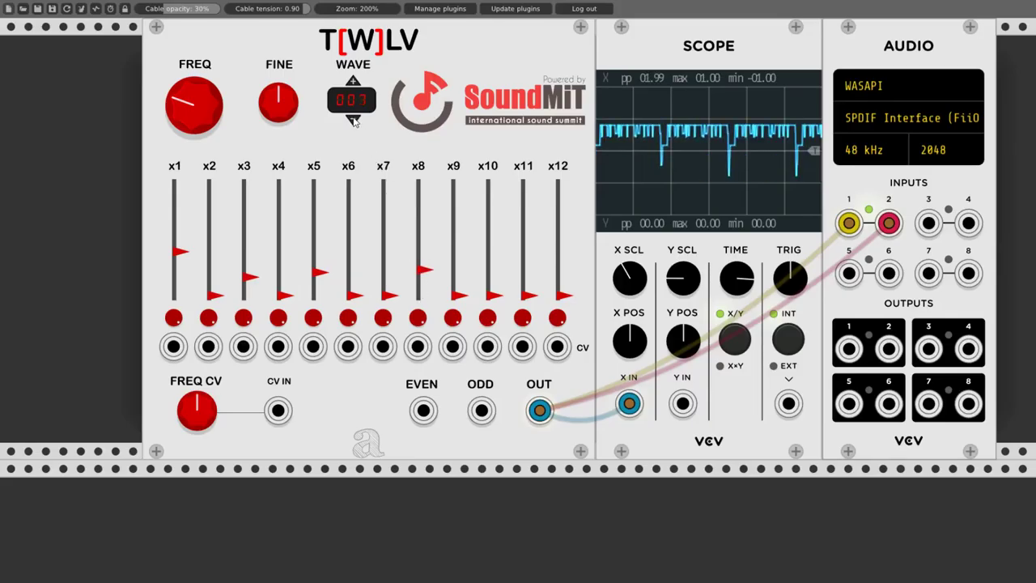
left_click(353, 120)
left_click(352, 120)
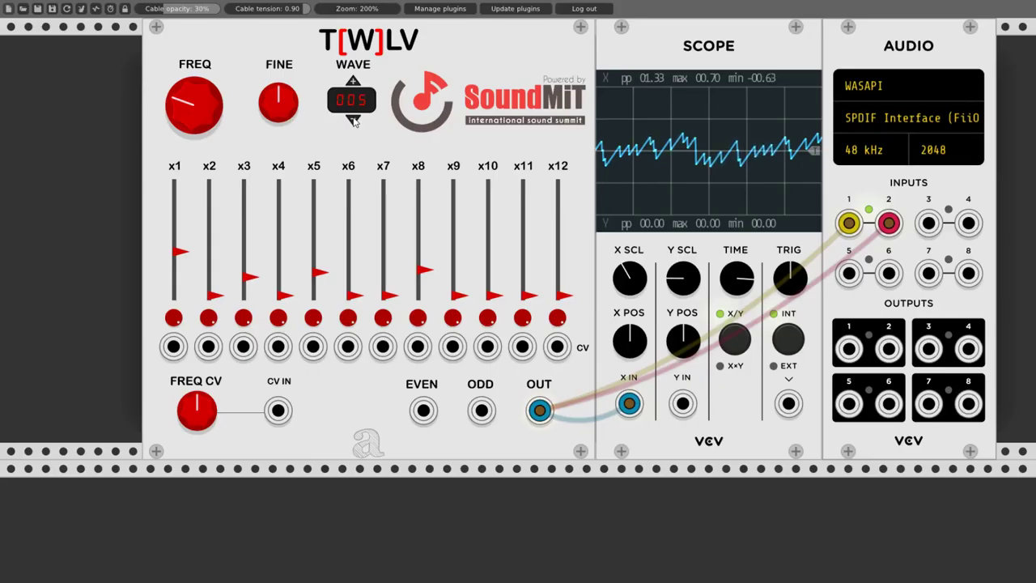
Trim the x8, x5 and x3 levels, raise the pitch, and zoom the Scope to fewer cycles.
mouse_move(424, 277)
left_mouse_down()
mouse_move(423, 293)
mouse_move(423, 276)
left_mouse_up()
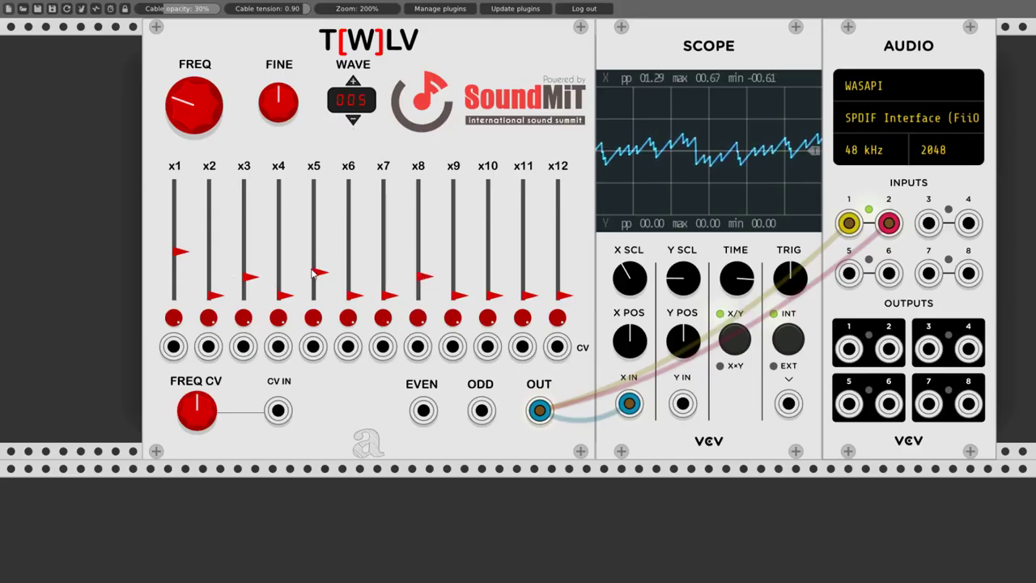
left_click_drag(316, 273, 317, 280)
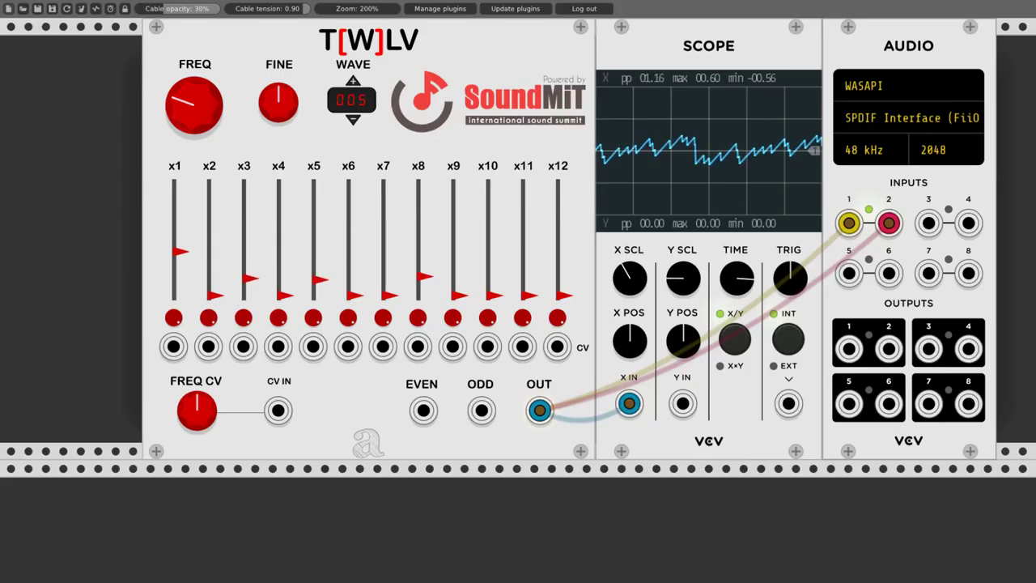
left_click_drag(250, 278, 250, 282)
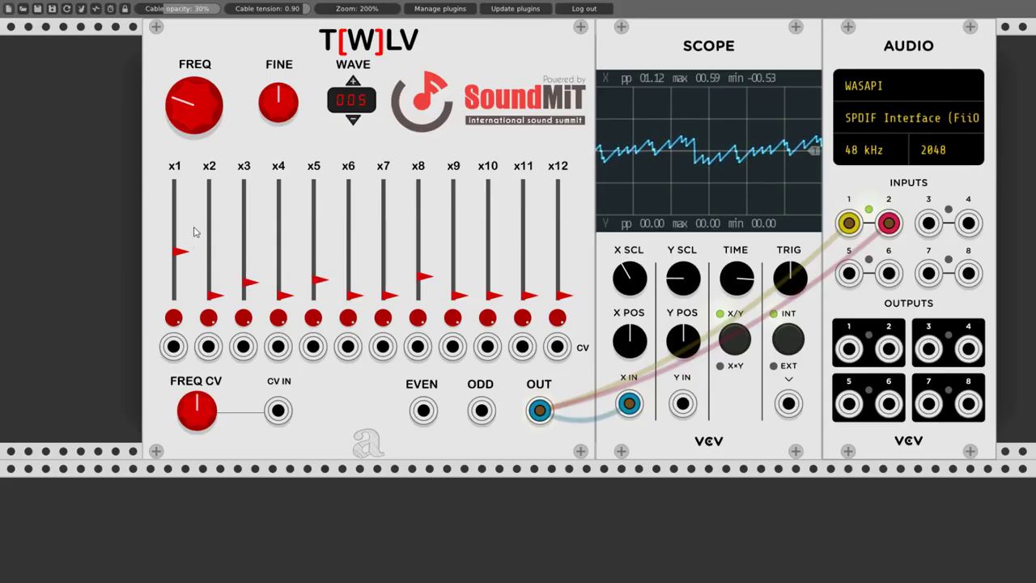
mouse_move(198, 124)
left_mouse_down()
mouse_move(199, 77)
mouse_move(198, 117)
left_mouse_up()
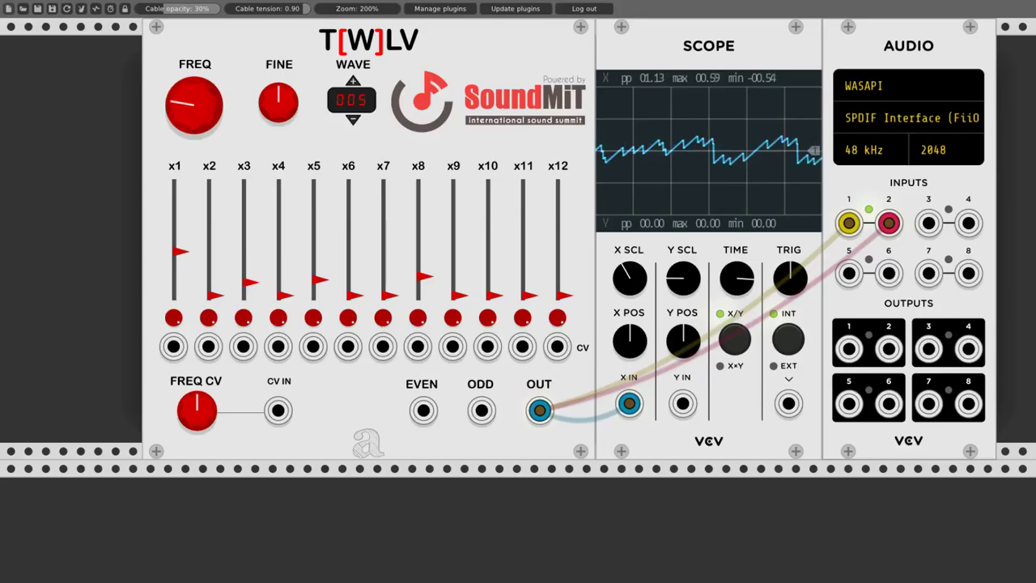
left_click_drag(736, 278, 736, 243)
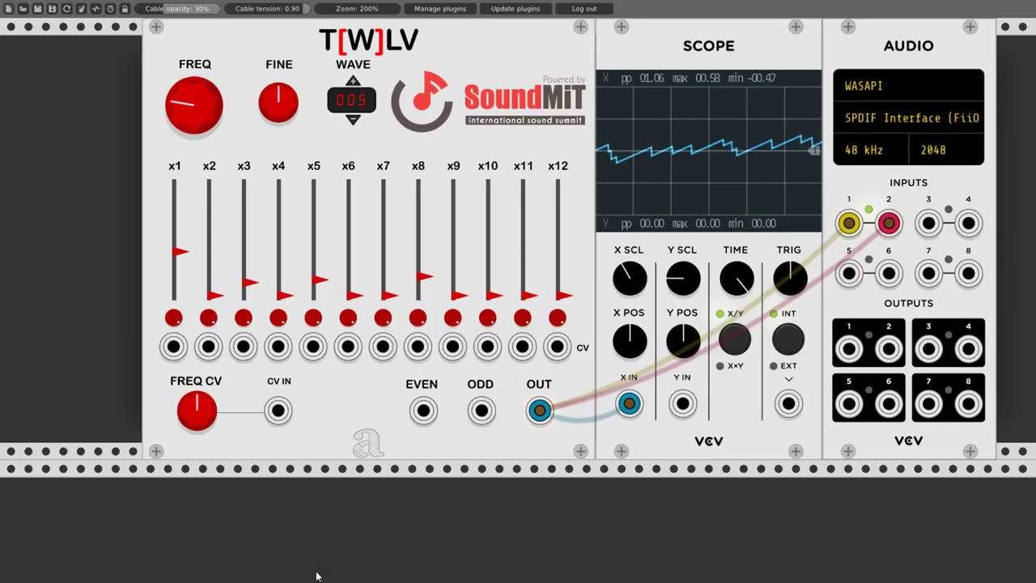
Zoom the rack out to 140% and shift AUDIO, SCOPE and T[W]LV to the right.
scroll(518, 243, "left", 5)
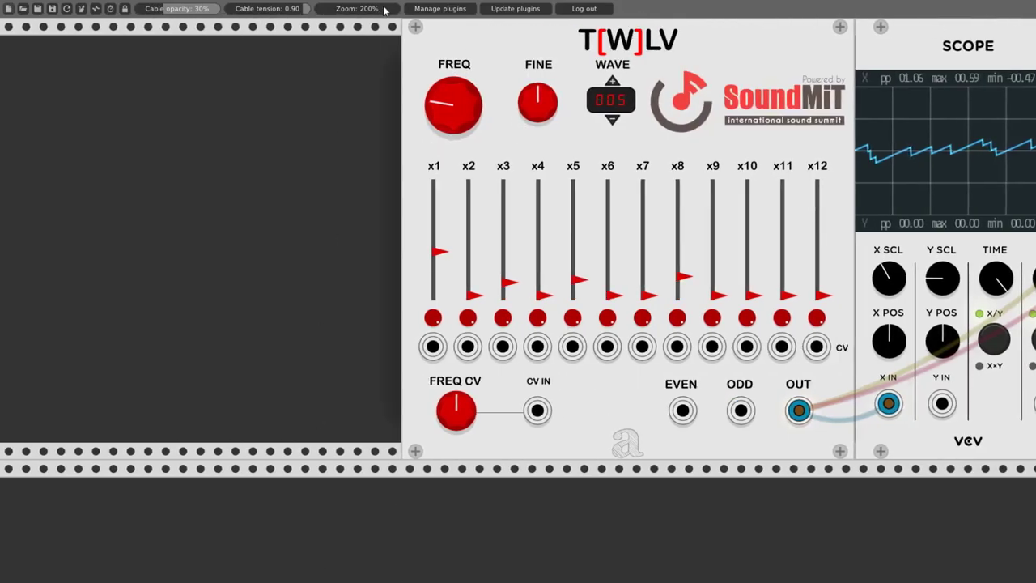
left_click_drag(387, 10, 356, 10)
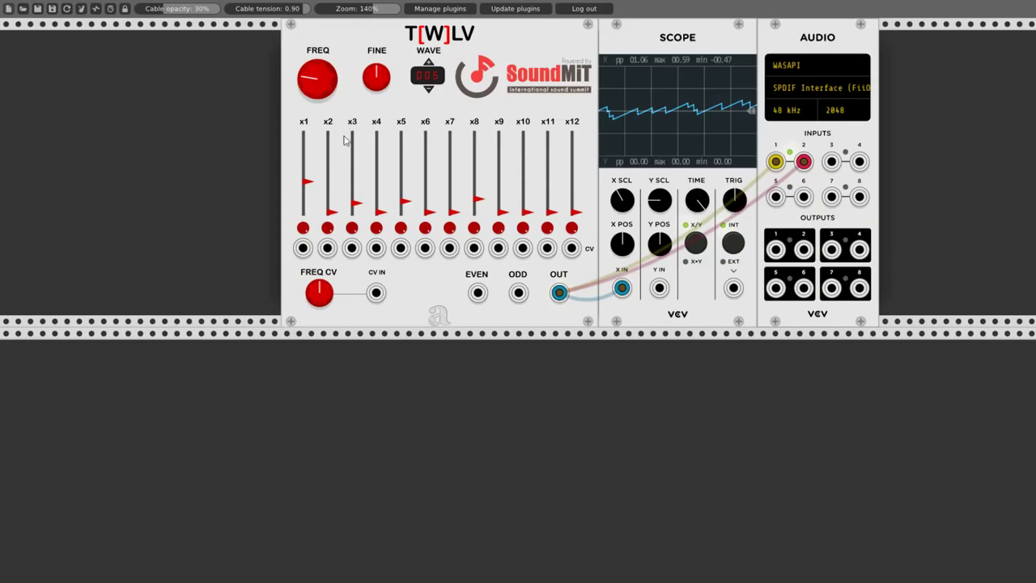
scroll(334, 456, "down", 5)
left_click_drag(105, 494, 105, 170)
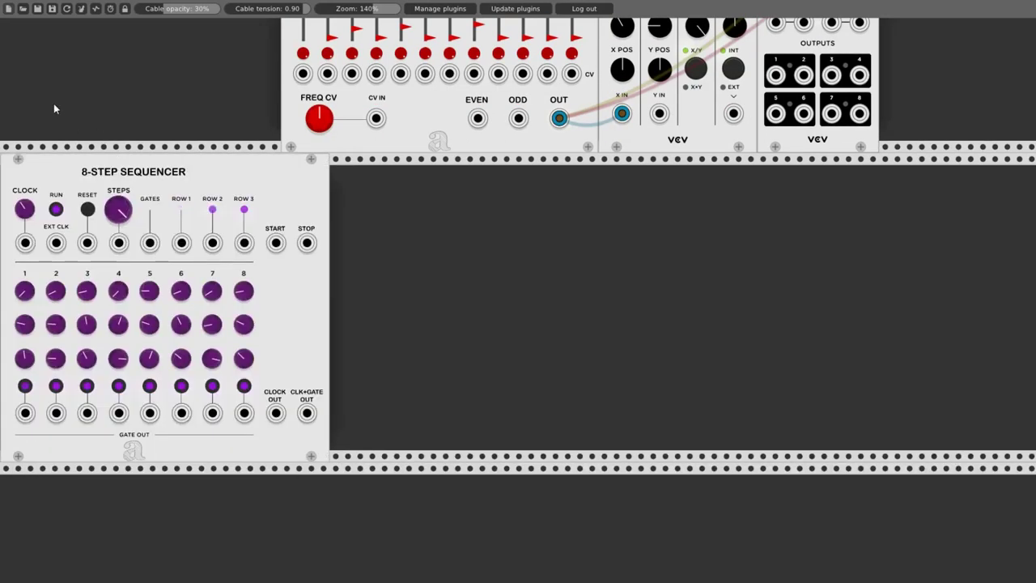
scroll(410, 257, "up", 5)
left_click_drag(799, 44, 872, 54)
left_click_drag(662, 37, 723, 37)
left_click_drag(479, 33, 540, 33)
Move the 8-step sequencer up beside T[W]LV, close the gaps, and cable ROW 1 into CV IN.
left_click_drag(241, 358, 235, 49)
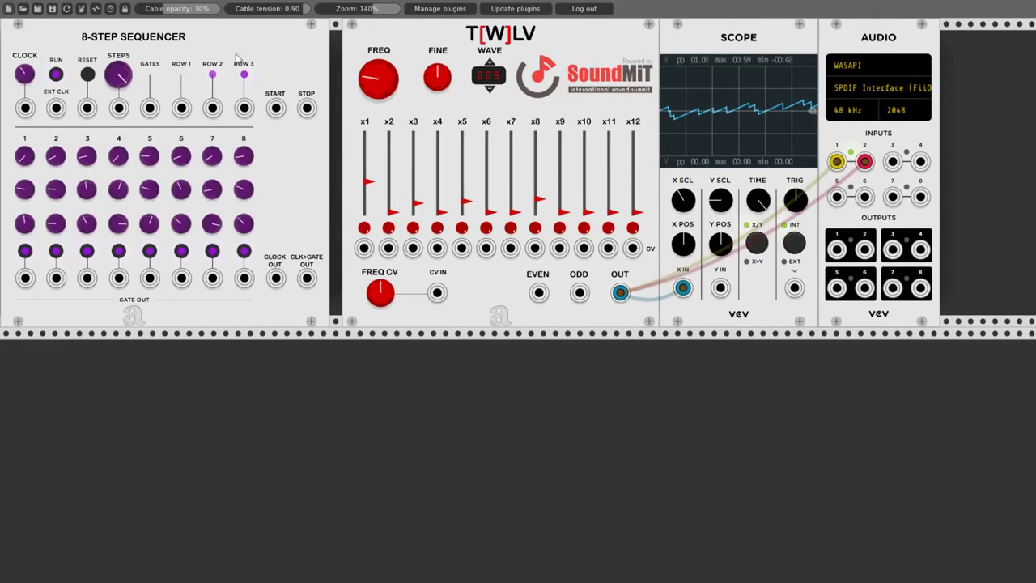
left_click_drag(454, 29, 442, 31)
left_click_drag(718, 37, 705, 36)
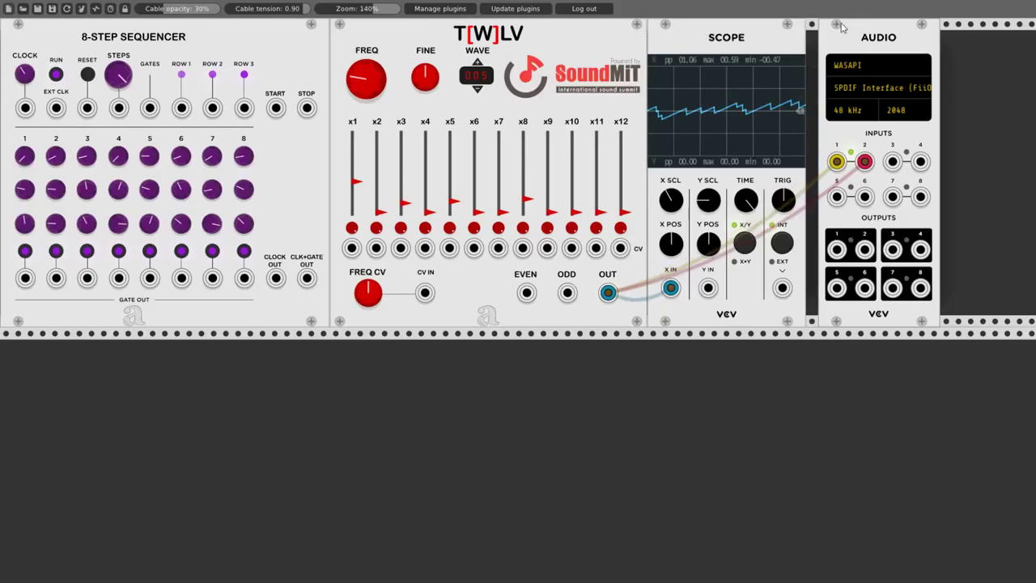
left_click_drag(843, 28, 831, 29)
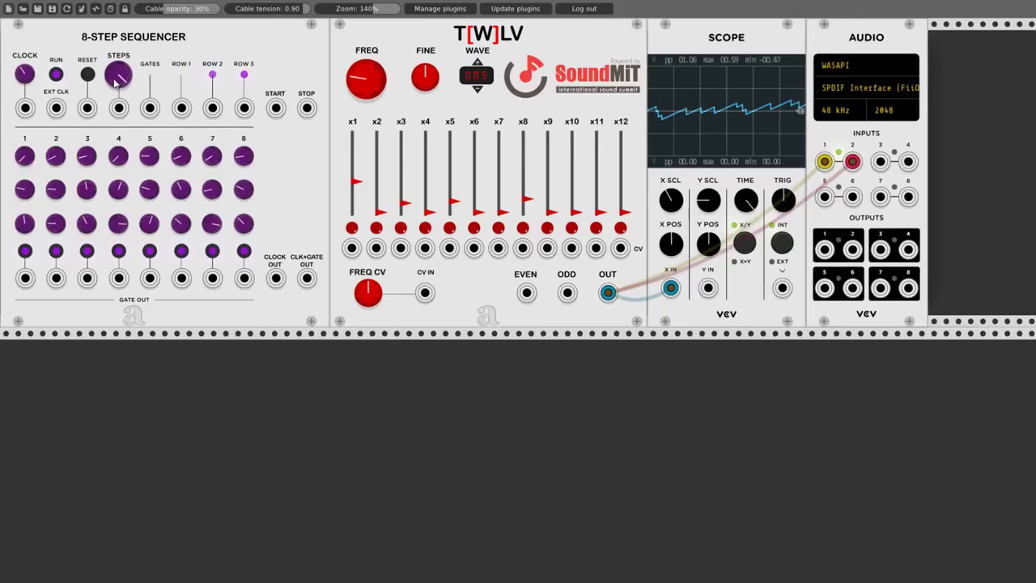
left_click_drag(180, 107, 424, 293)
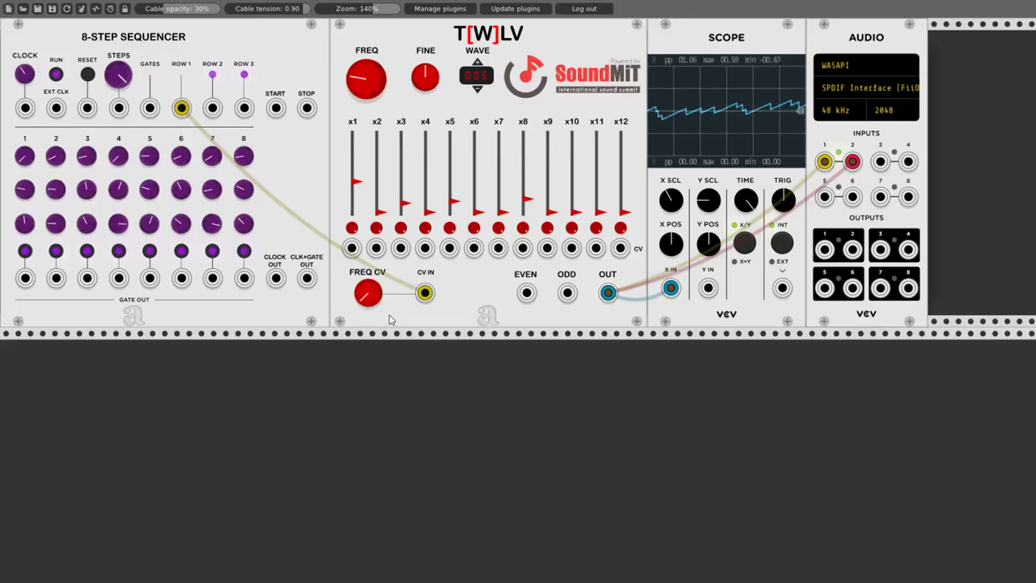
Turn T[W]LV's FREQ CV amount up to about 5 o'clock so ROW 1 modulates pitch.
left_click_drag(369, 304, 369, 259)
right_click(470, 281)
Reset T[W]LV to defaults, zoom the rack out slightly, and lower the master mix level.
left_click(484, 296)
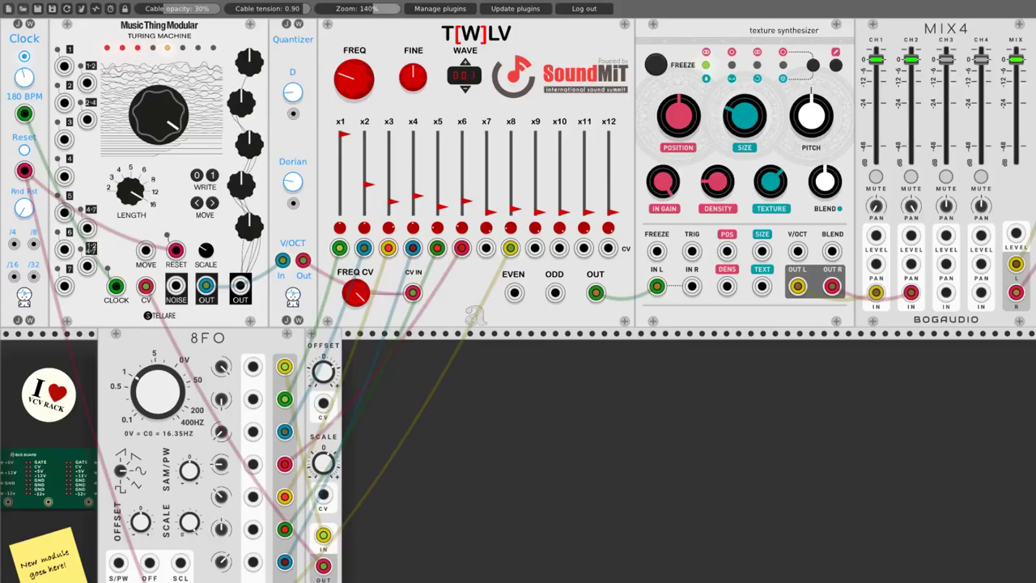
left_click_drag(377, 9, 368, 9)
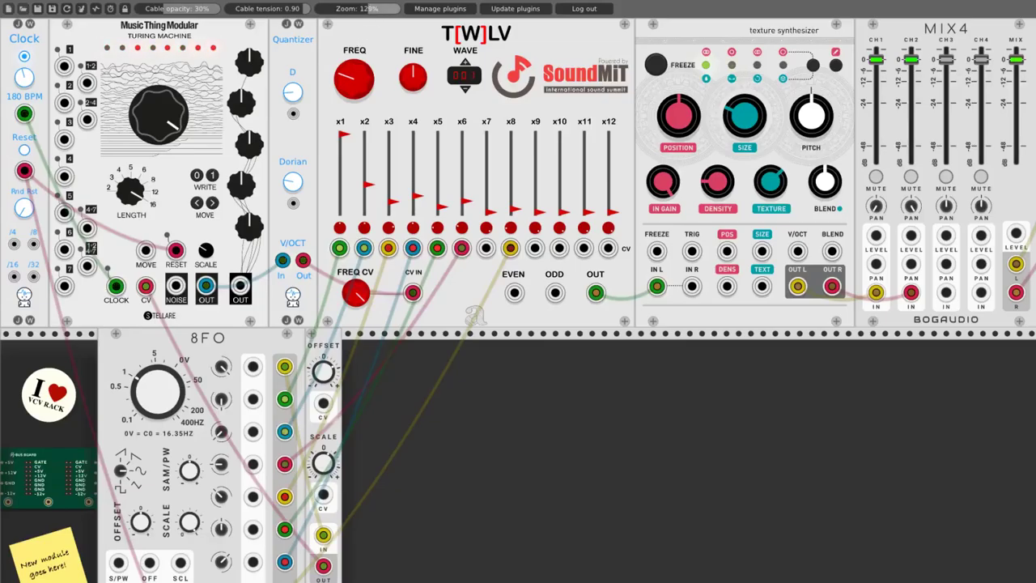
left_click_drag(373, 12, 370, 11)
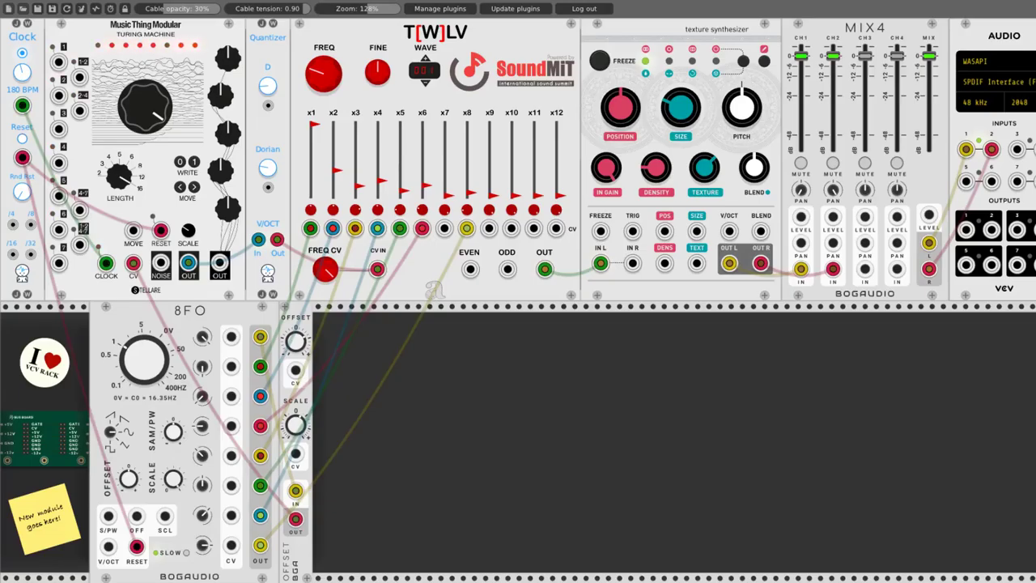
left_click_drag(930, 56, 931, 61)
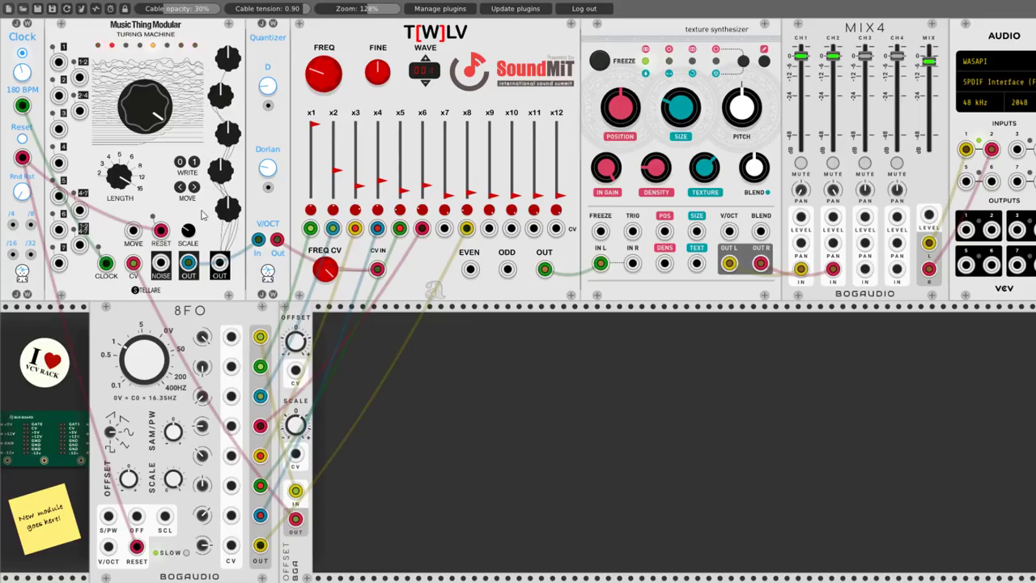
Cable Turing Machine through the Quantizer into T[W]LV CV IN, set WAVE 001, and patch 8FO into x8.
left_click_drag(188, 261, 258, 239)
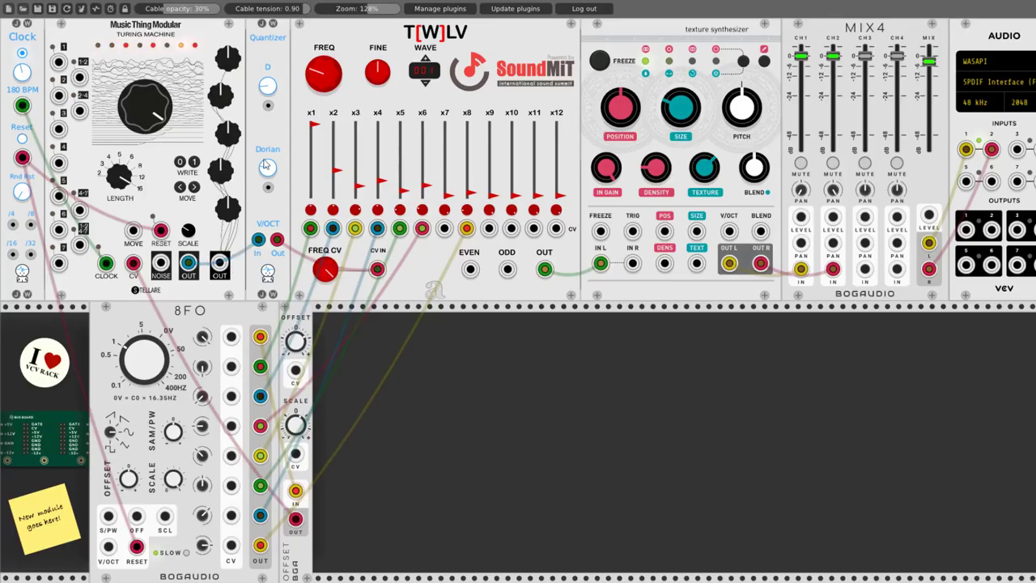
left_click_drag(277, 239, 331, 279)
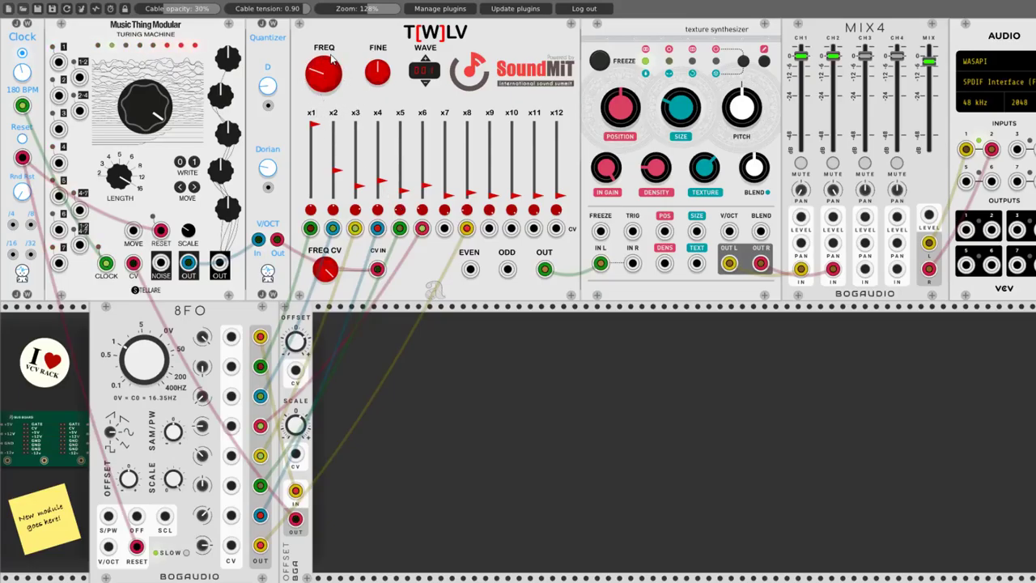
left_click(432, 64)
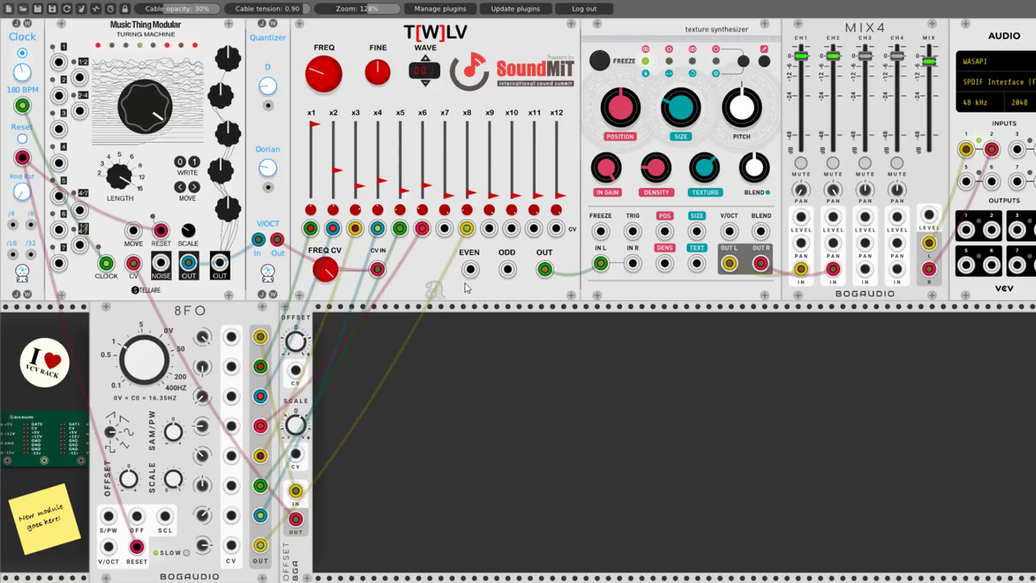
left_click_drag(260, 544, 320, 234)
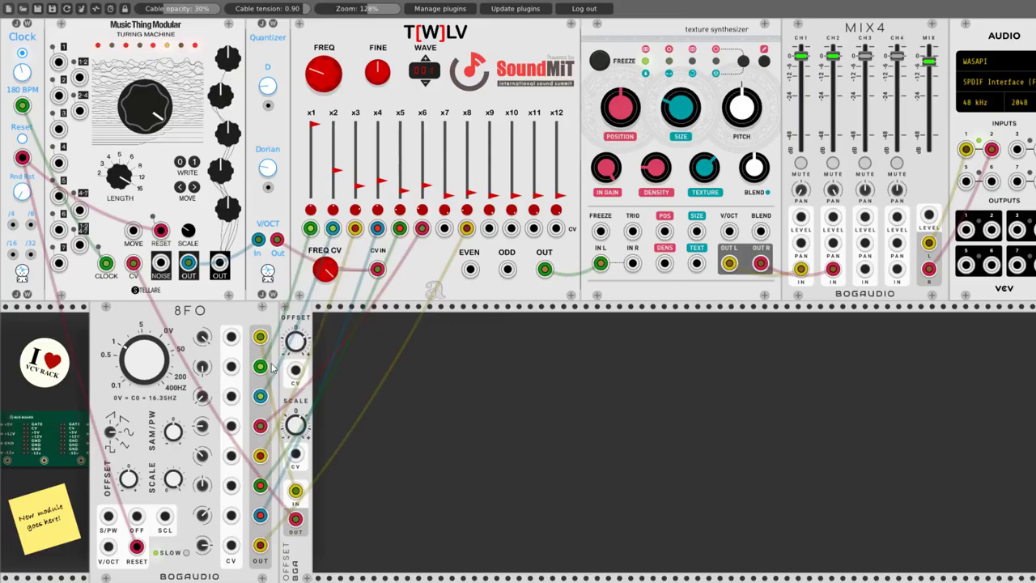
right_click(215, 320)
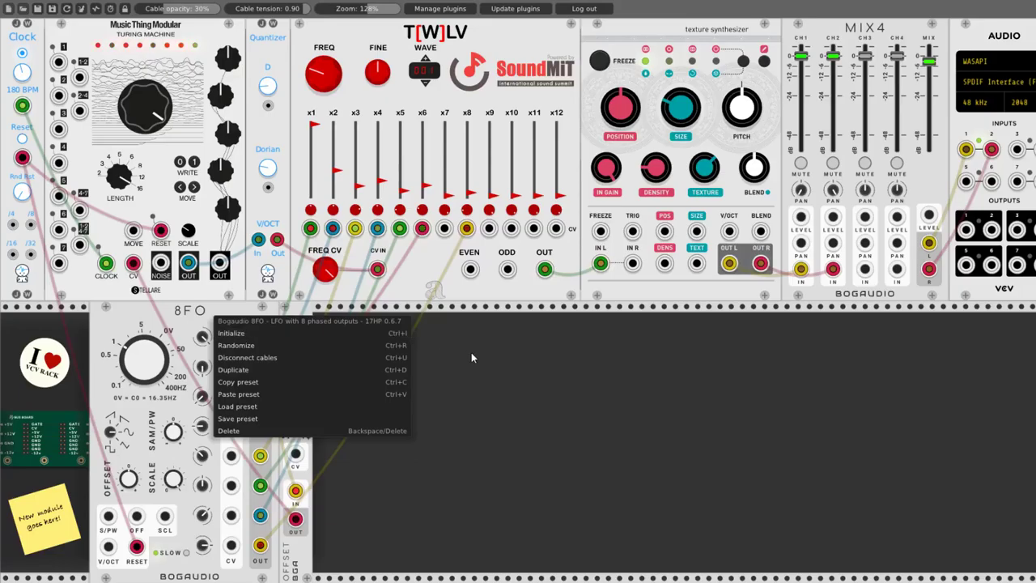
left_click(114, 314)
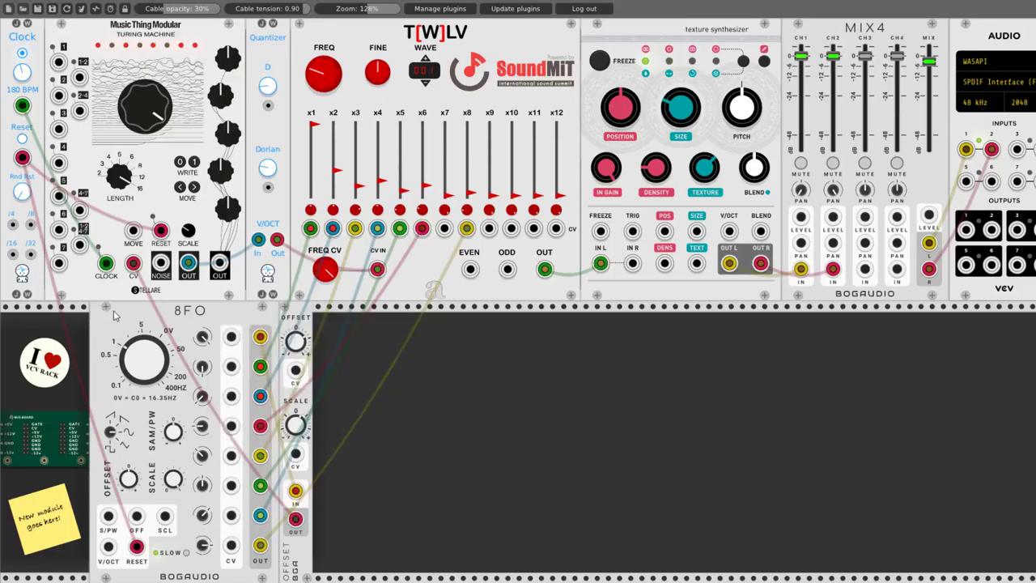
right_click(685, 292)
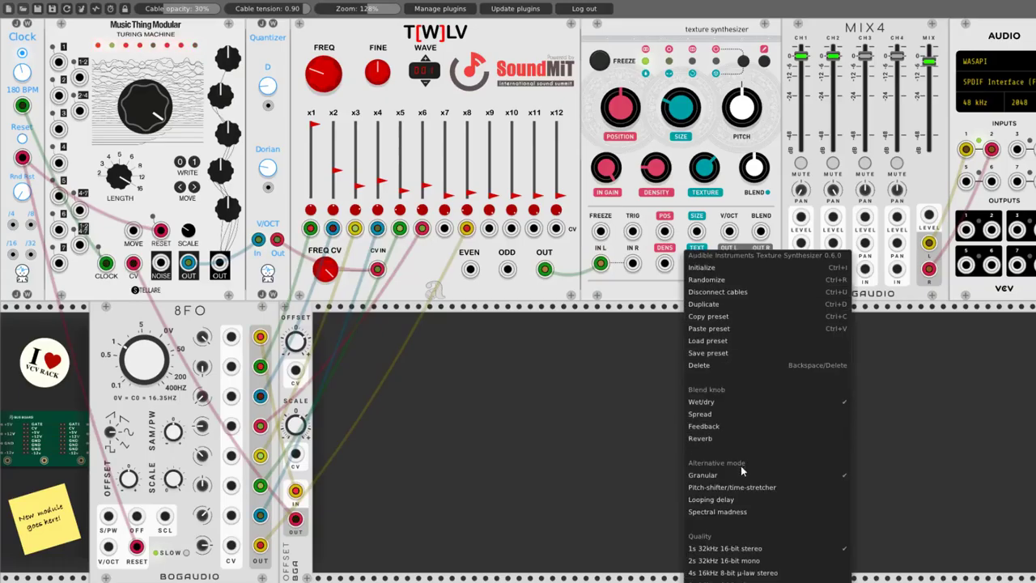
Cycle the Texture Synthesizer's Blend knob assignment through Spread and Feedback, ending on Reverb.
left_click(729, 415)
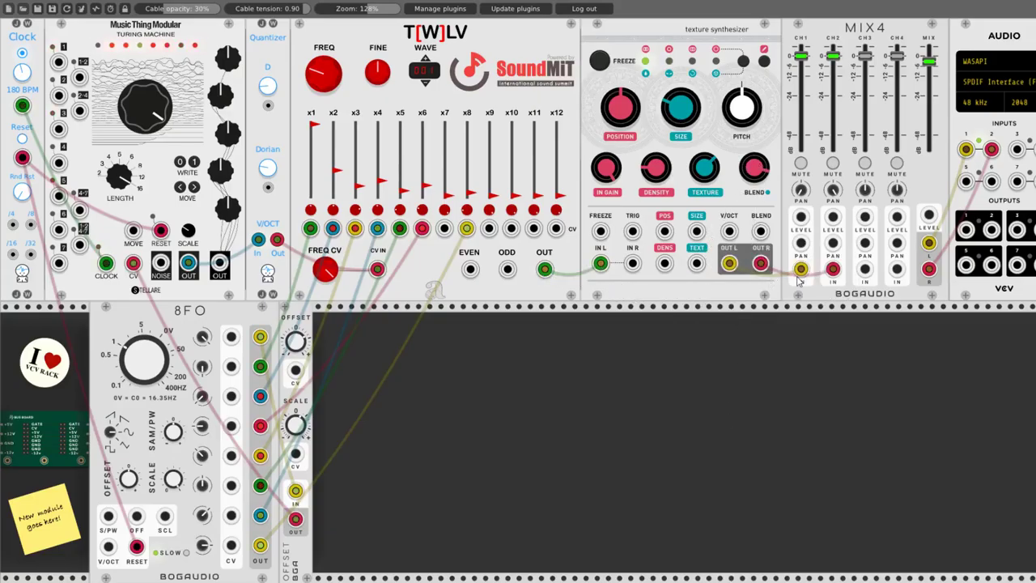
right_click(700, 290)
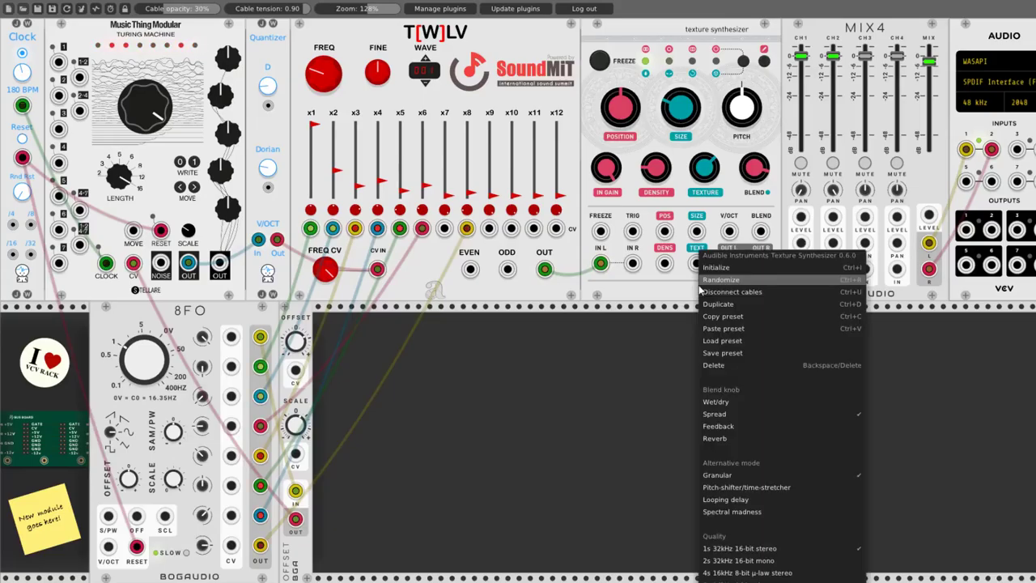
left_click(756, 426)
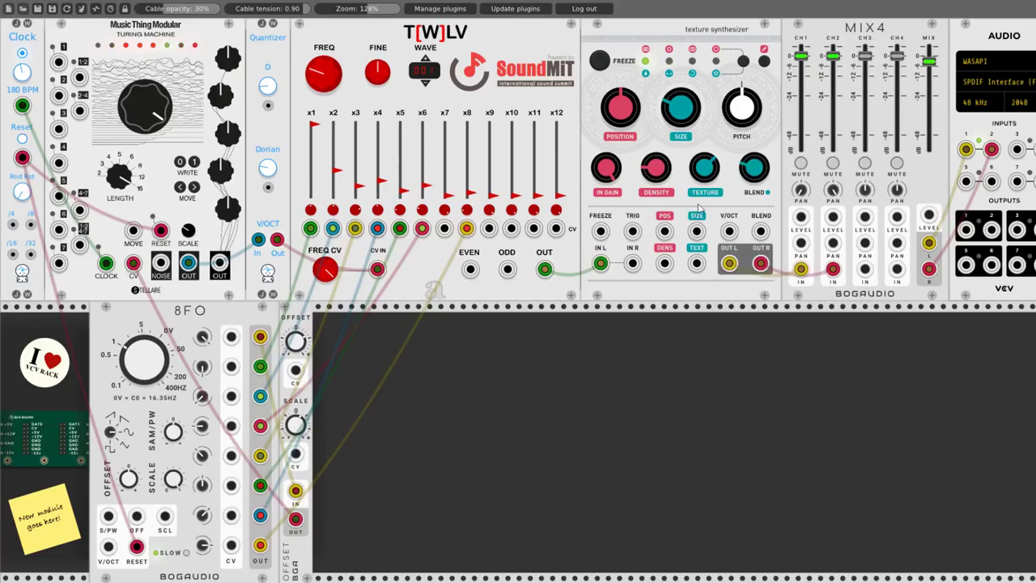
right_click(711, 294)
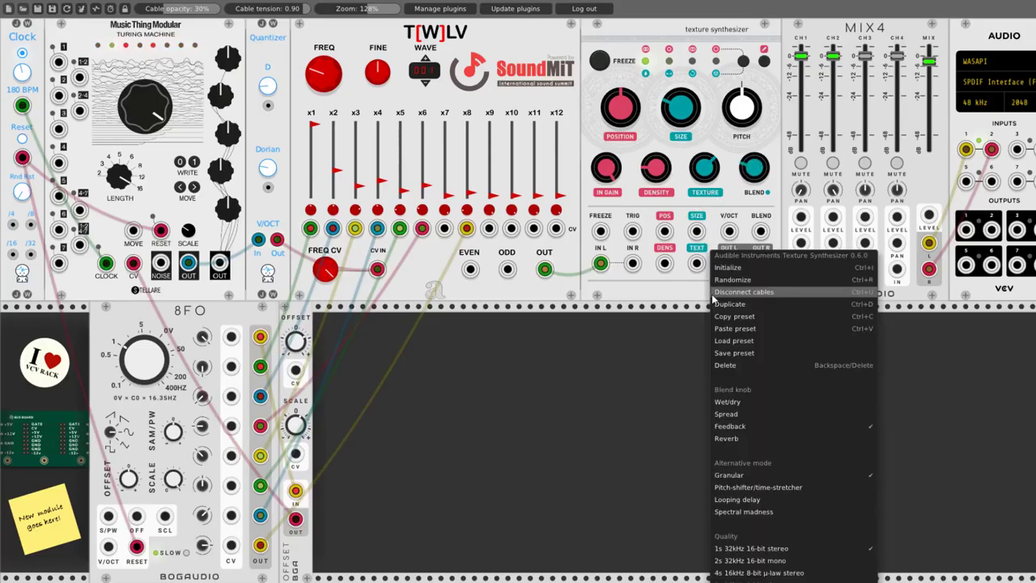
left_click(772, 437)
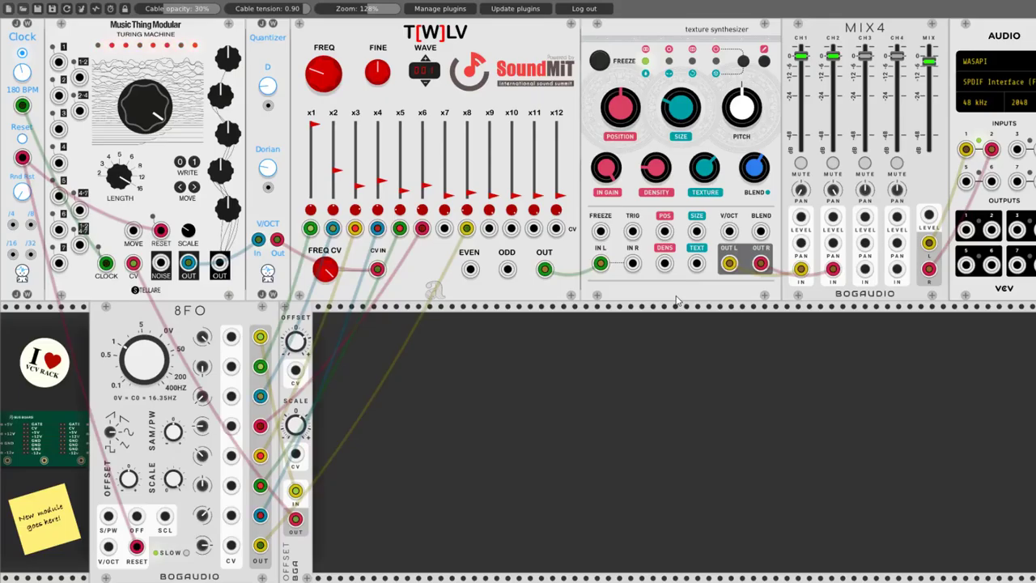
Route an 8FO output through OFFSET into the Turing Machine's CV, then trim the MIX4 master slightly.
left_click_drag(260, 336, 295, 491)
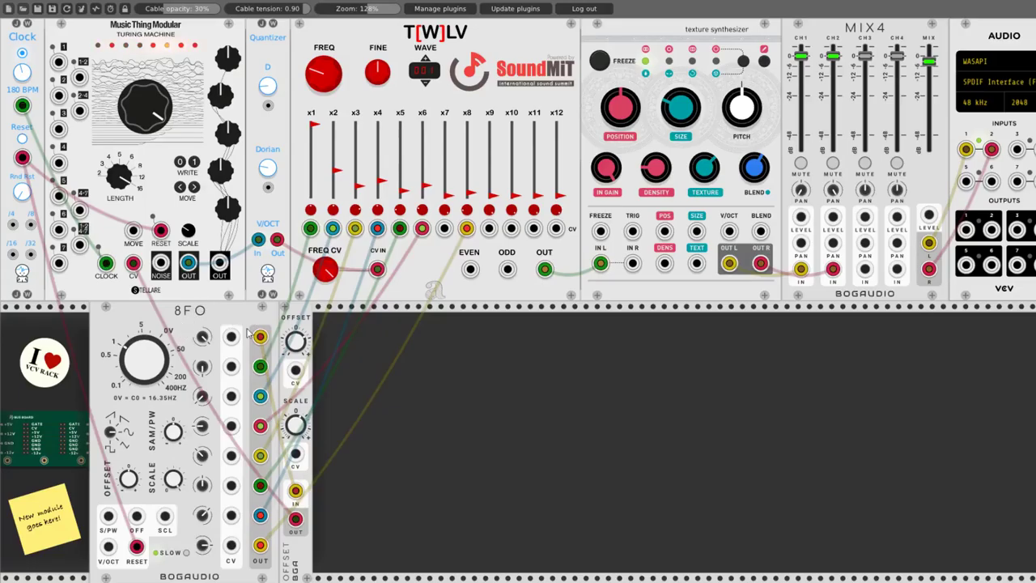
left_click_drag(296, 519, 134, 263)
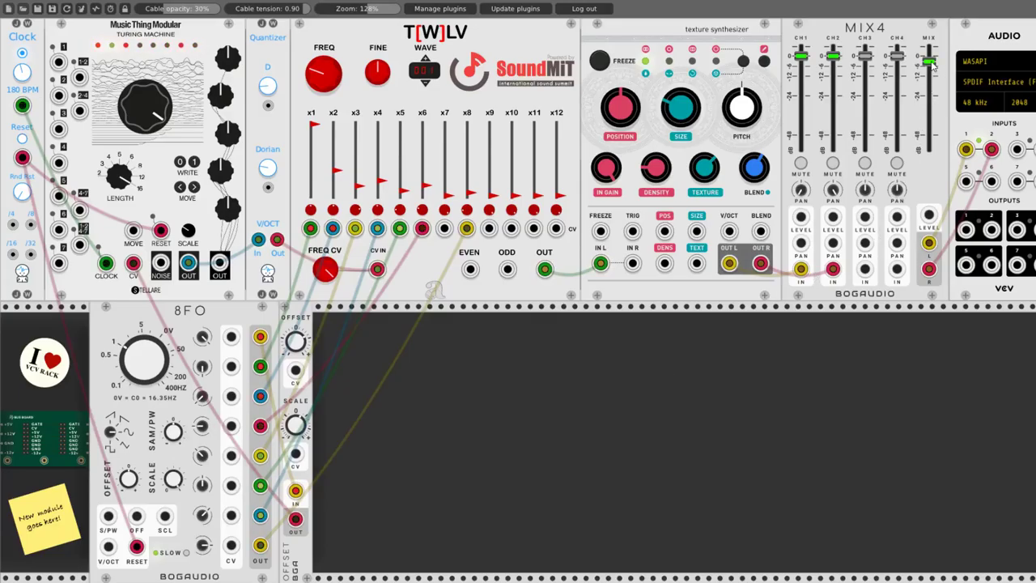
left_click_drag(932, 65, 931, 57)
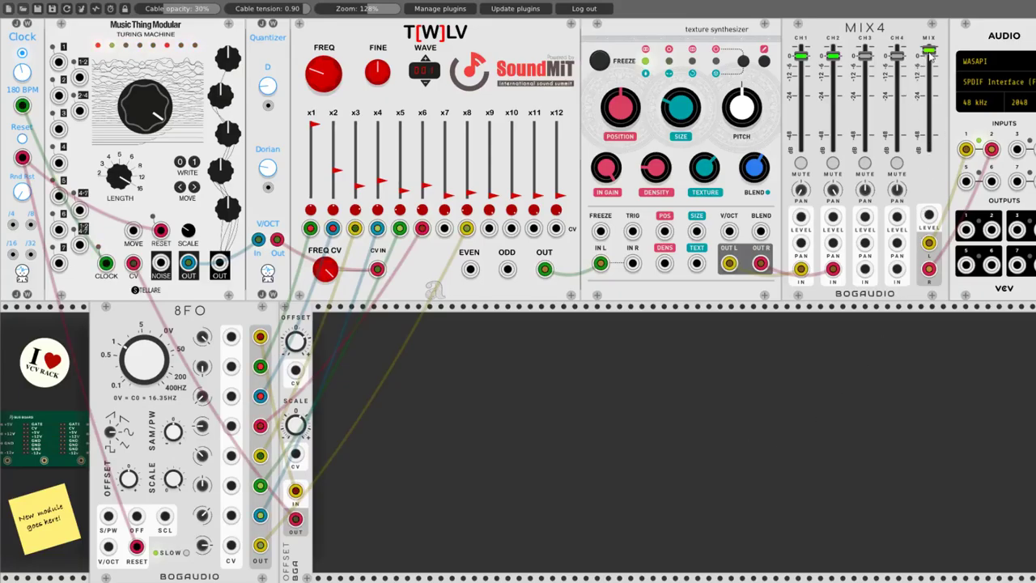
left_click_drag(930, 51, 930, 55)
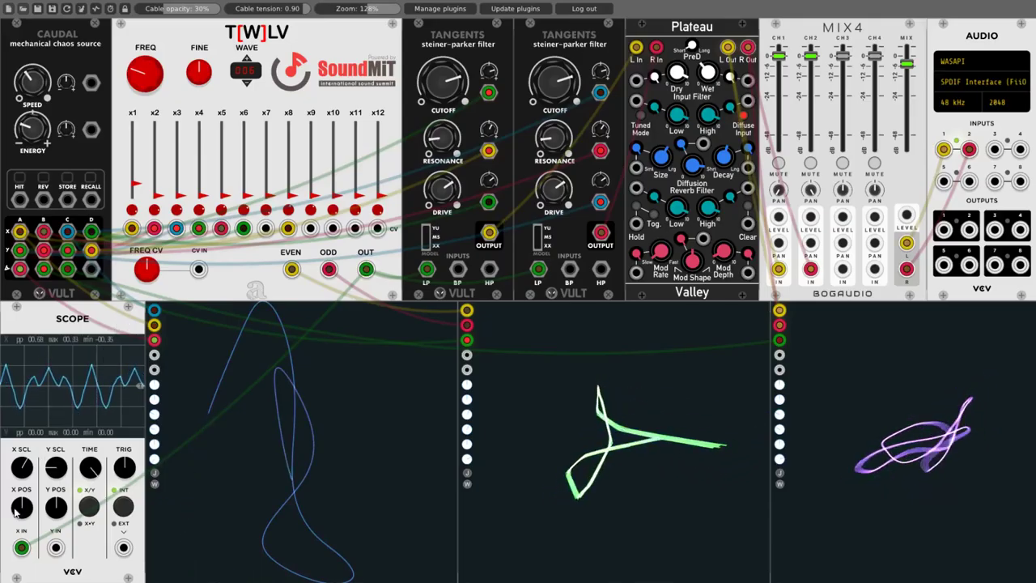
Cable T[W]LV's OUT to the Scope's X input.
left_click_drag(21, 548, 366, 269)
Patch T[W]LV's output into a Tangents low-pass input and switch T[W]LV's waveform.
left_click_drag(538, 269, 366, 270)
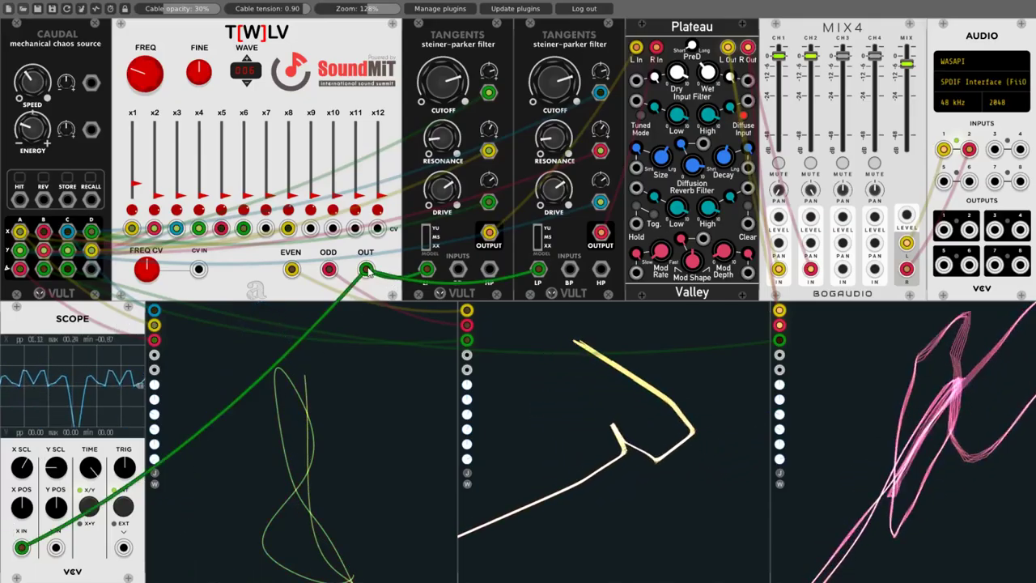
left_click(247, 70)
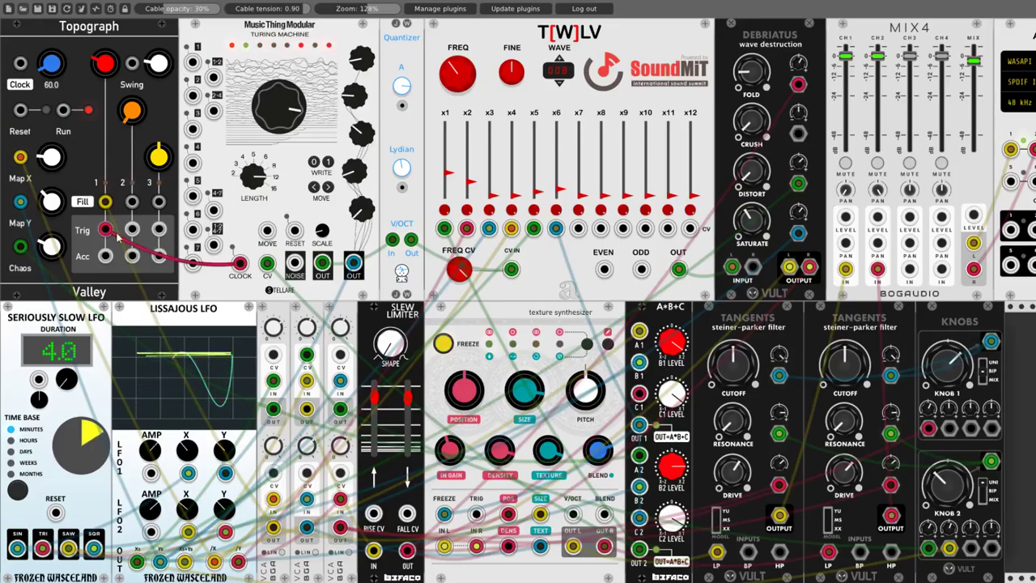
Connect Valley's Trig output to the Turing Machine's CLOCK input.
left_click_drag(105, 229, 240, 266)
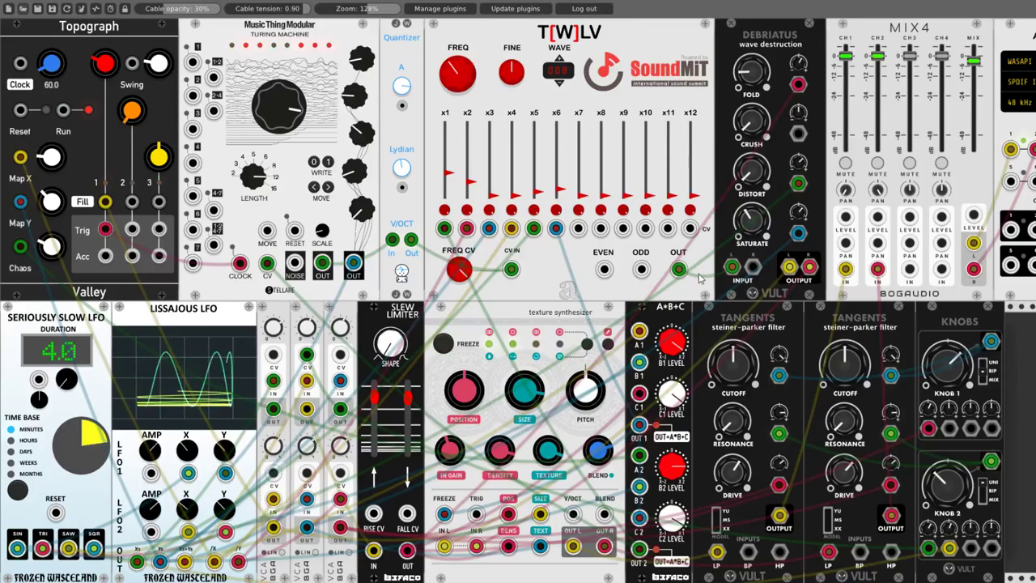
Cable T[W]LV's OUT into the Debriatus INPUT.
left_click_drag(679, 269, 732, 267)
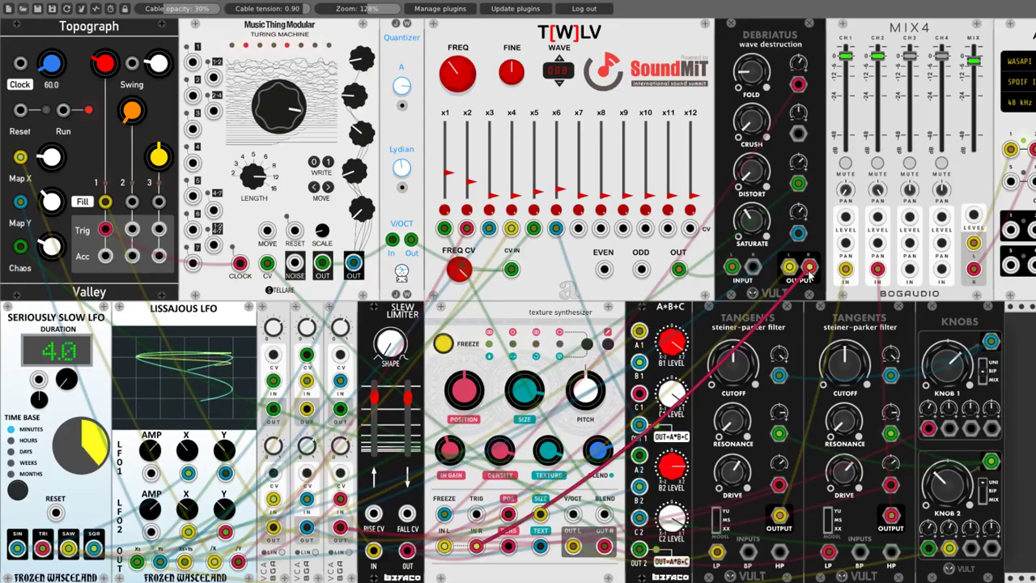
Connect Debriatus OUTPUT to the texture synthesizer's IN L jack.
left_click_drag(787, 267, 444, 549)
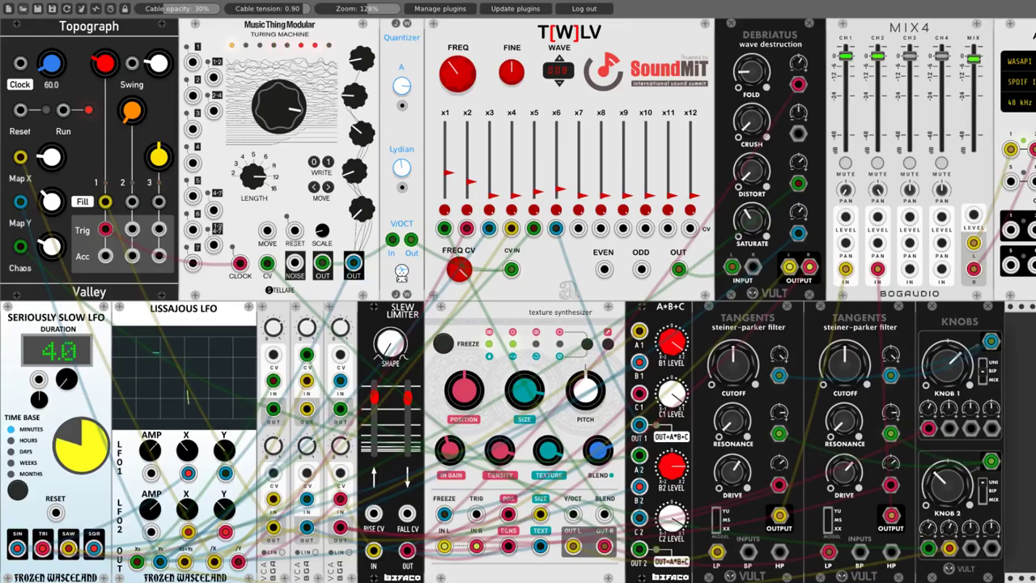
Pull the MIX4 MIX fader down to reduce the overall output volume.
left_click_drag(974, 62, 974, 76)
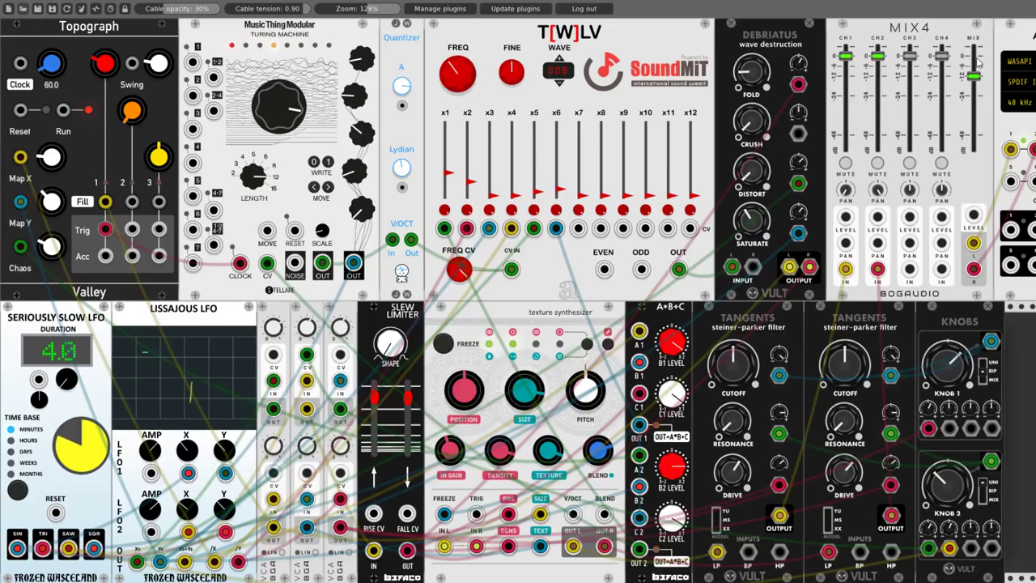